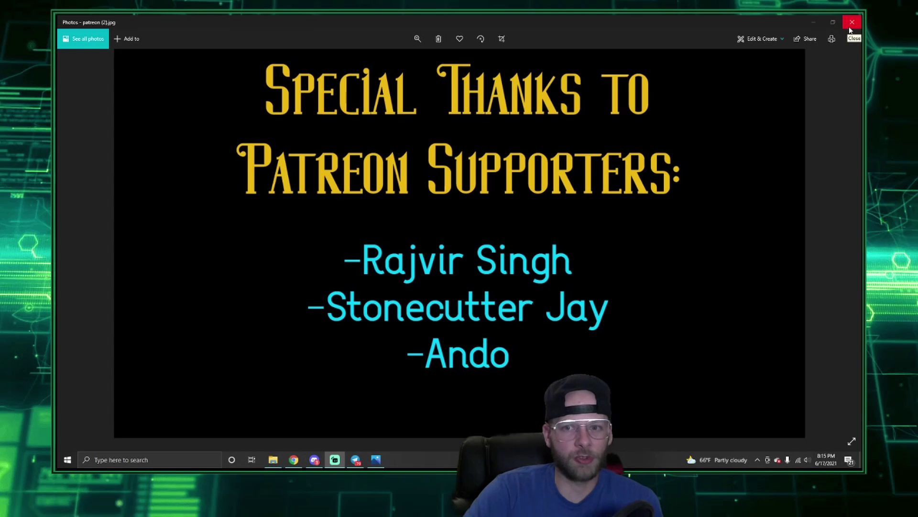
# Step: Close the Patreon thanks image in Photos so the Discord channel shows
pyautogui.click(851, 22)
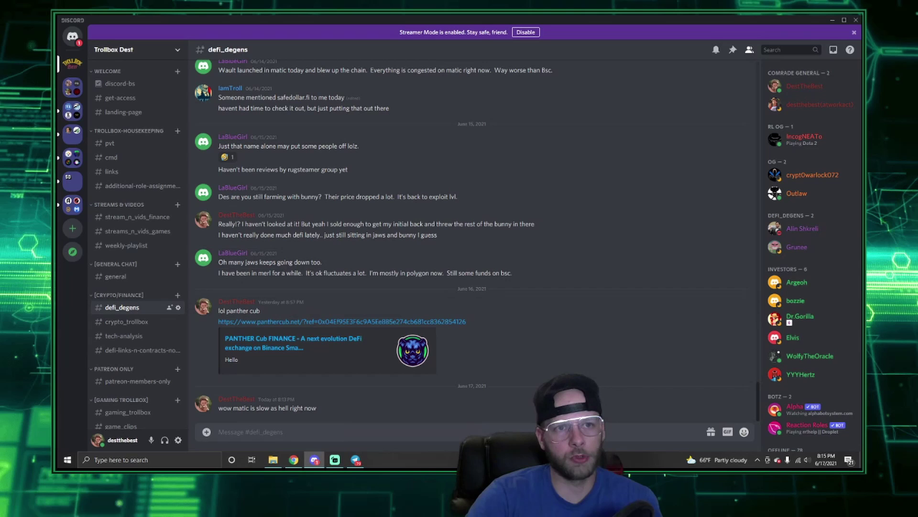
# Step: Minimize Discord to bring the Pulsar Farm beta home page in Chrome forward
pyautogui.click(832, 21)
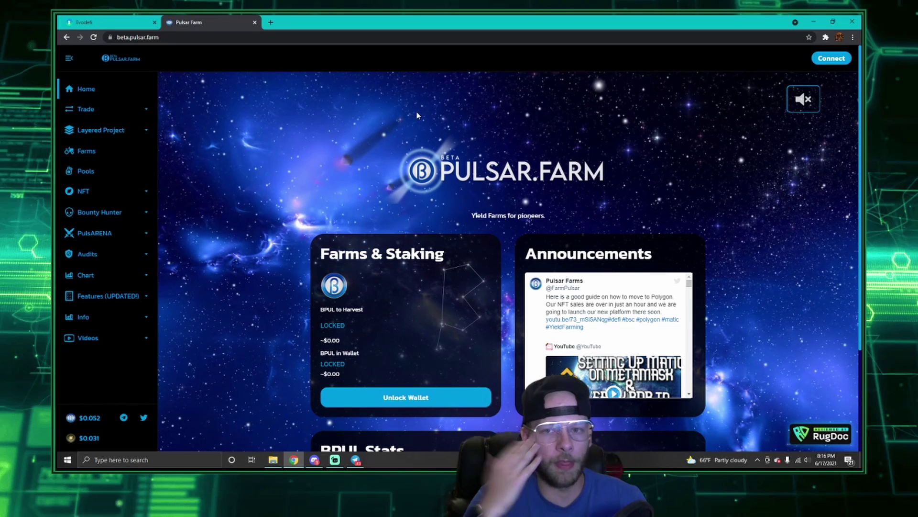
# Step: From the EVOdefi farms page, open the Buy GenX link in a new QuickSwap tab
pyautogui.click(101, 19)
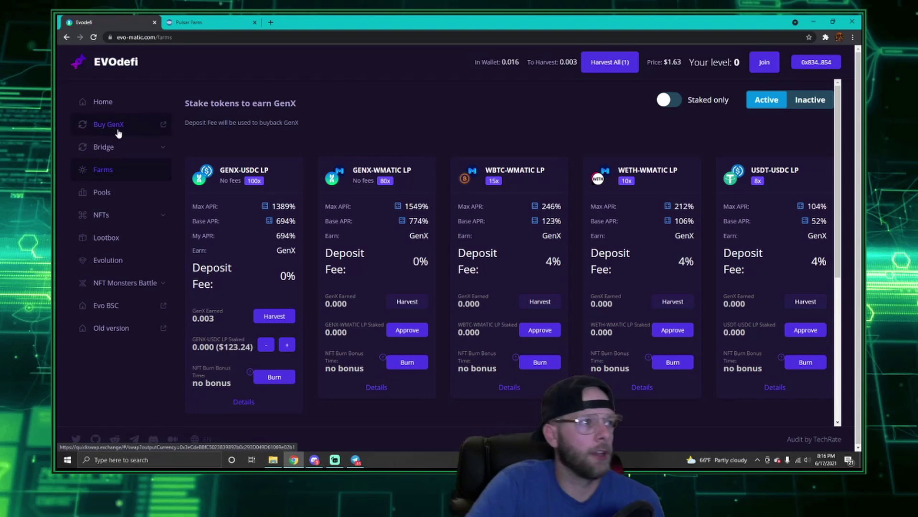
pyautogui.rightClick(140, 132)
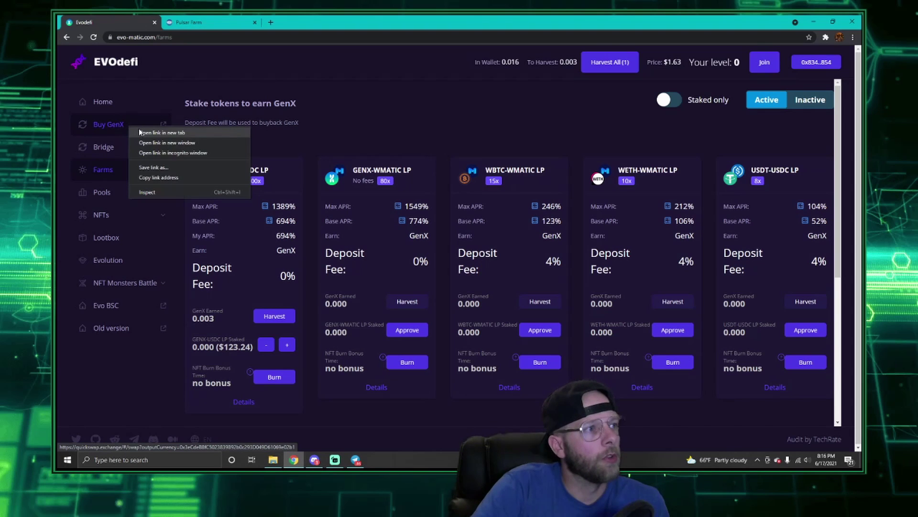
pyautogui.click(142, 133)
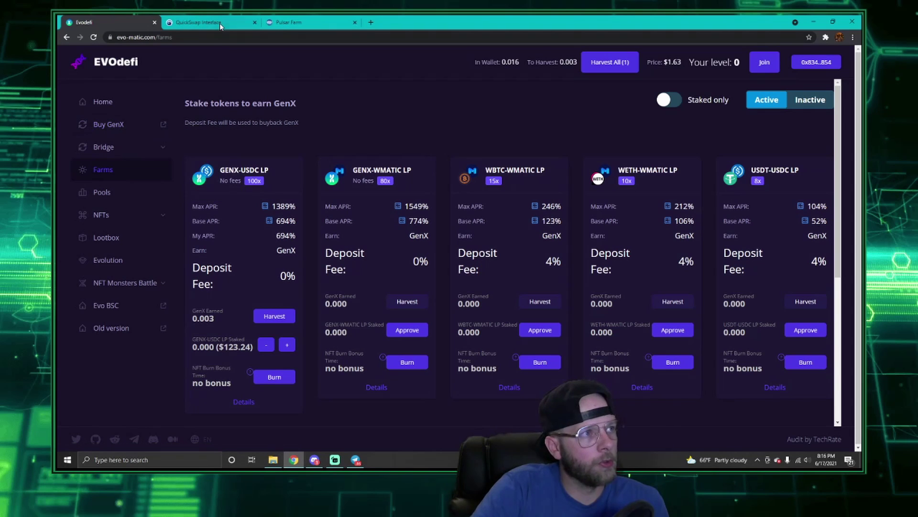
# Step: Accept the GENX import warning and open its block-explorer token tracker in a background tab
pyautogui.click(220, 23)
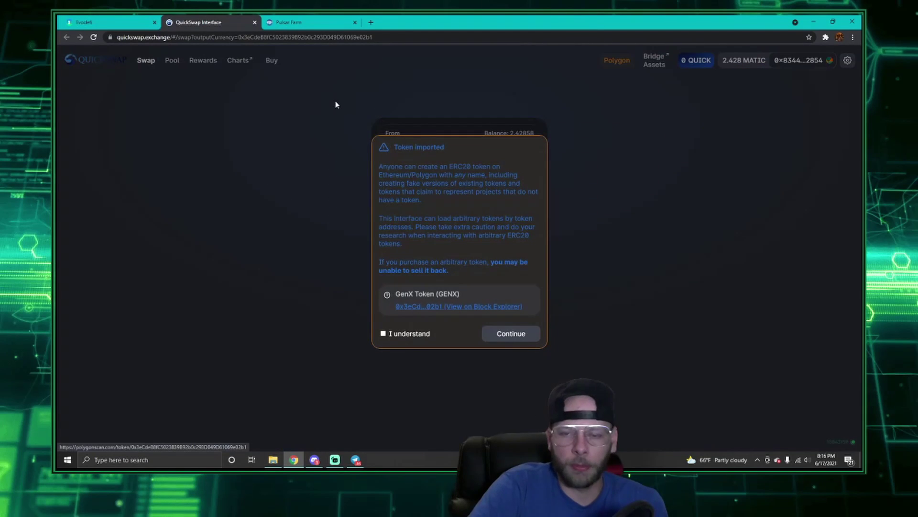
pyautogui.click(383, 332)
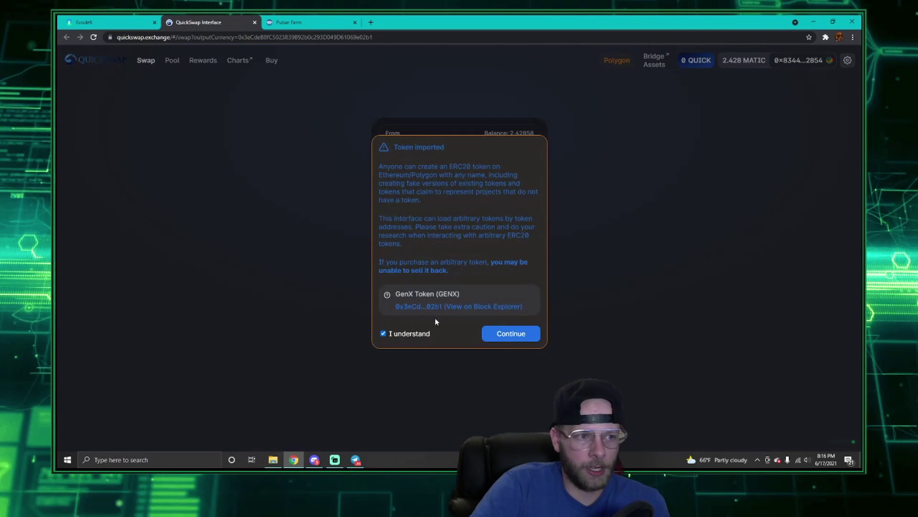
pyautogui.rightClick(460, 313)
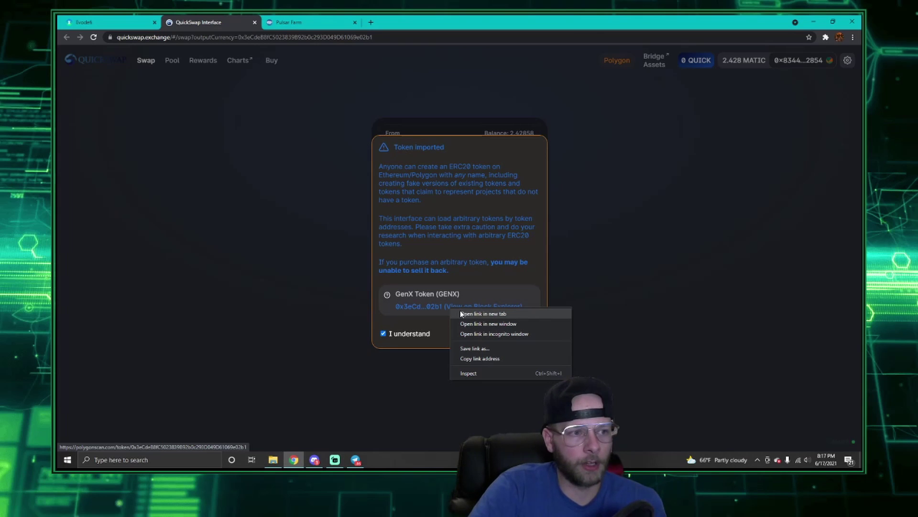
pyautogui.click(420, 295)
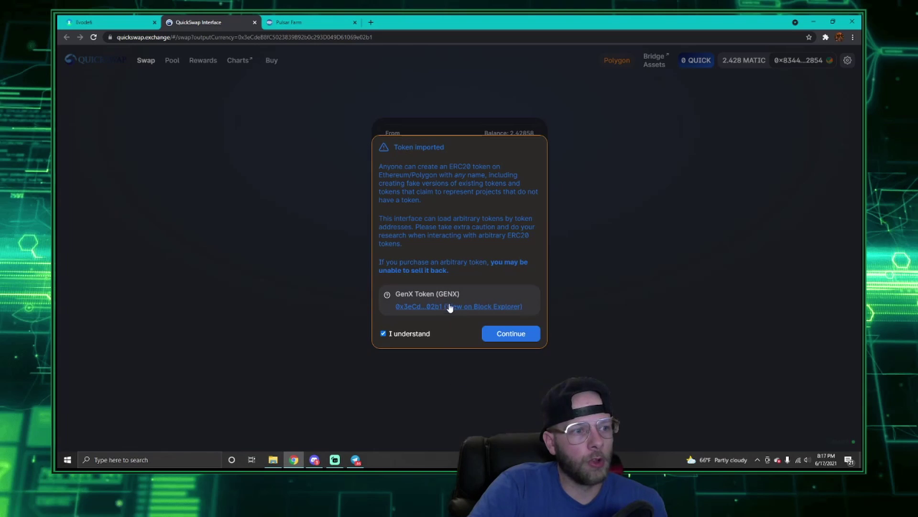
pyautogui.rightClick(428, 310)
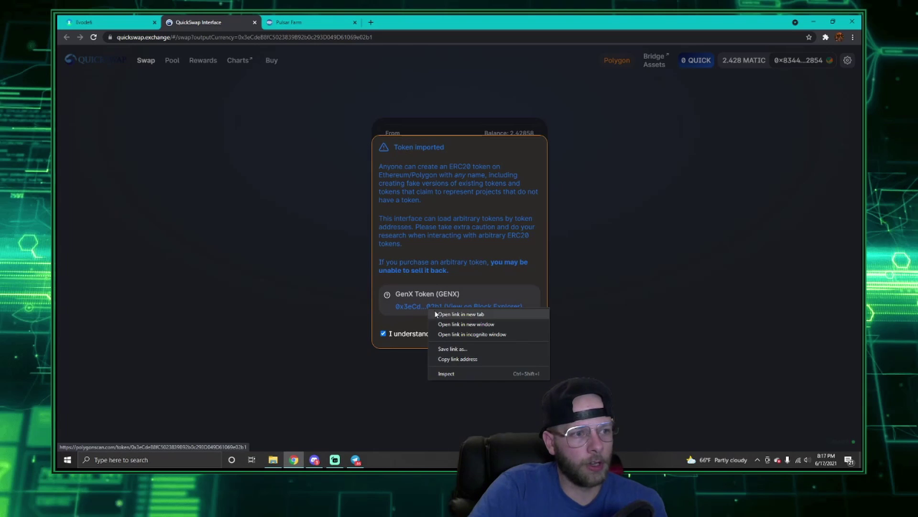
pyautogui.click(445, 314)
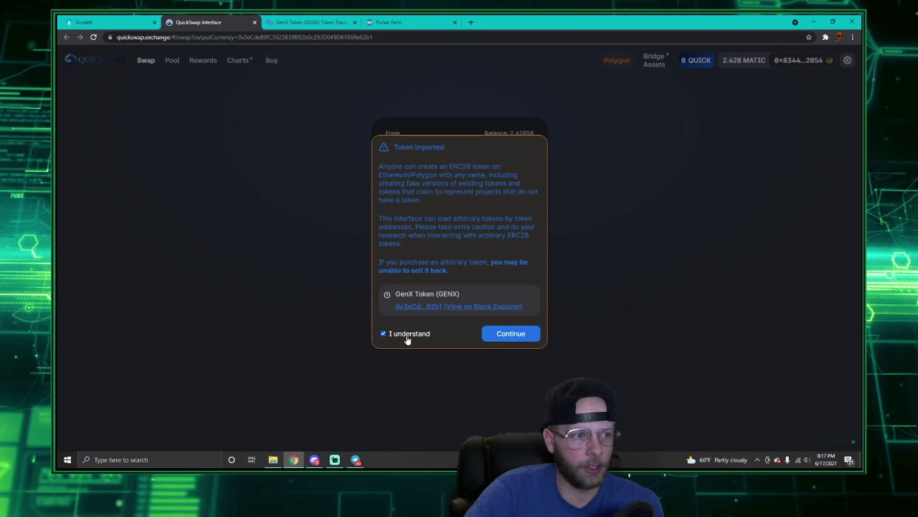
pyautogui.click(503, 338)
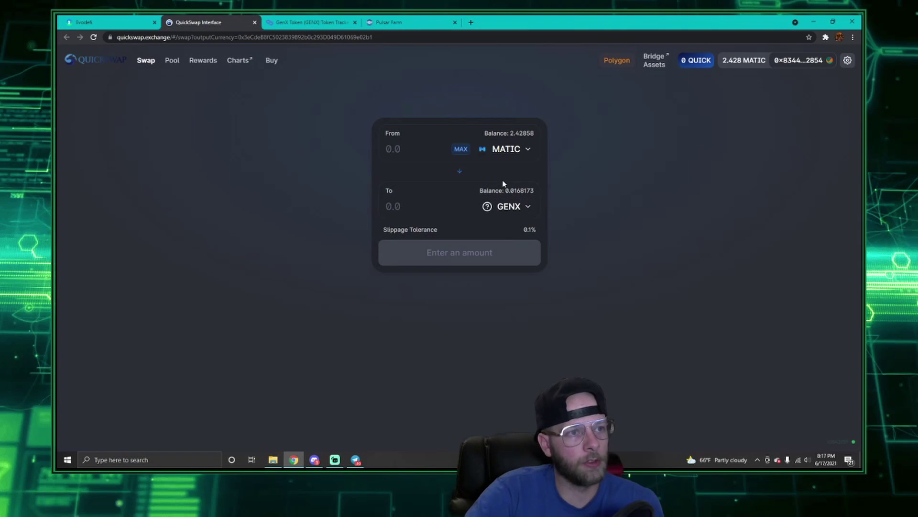
# Step: Pay with USDC instead of MATIC and set the swap to receive 5 GENX
pyautogui.click(506, 150)
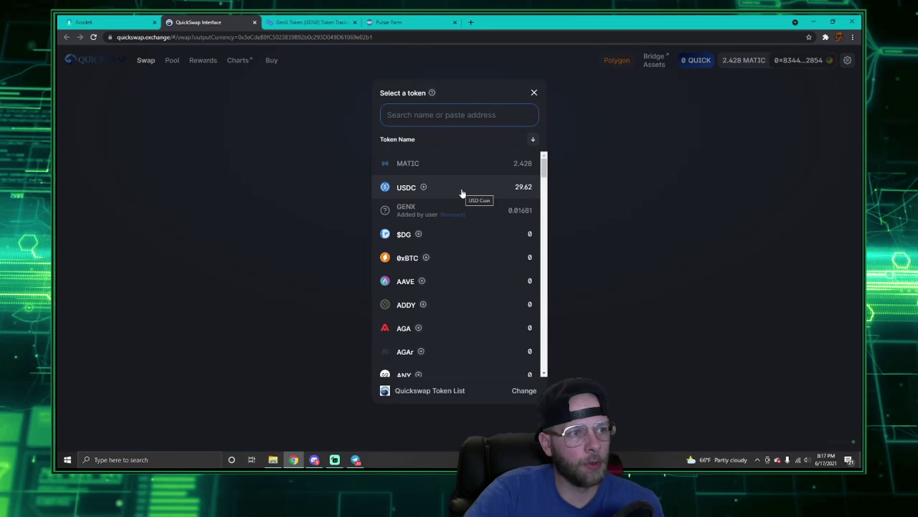
pyautogui.click(463, 192)
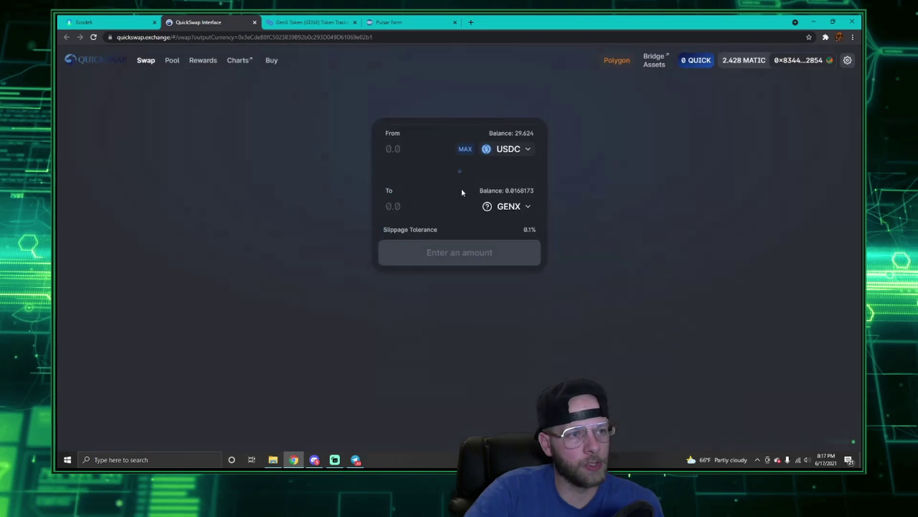
pyautogui.click(399, 206)
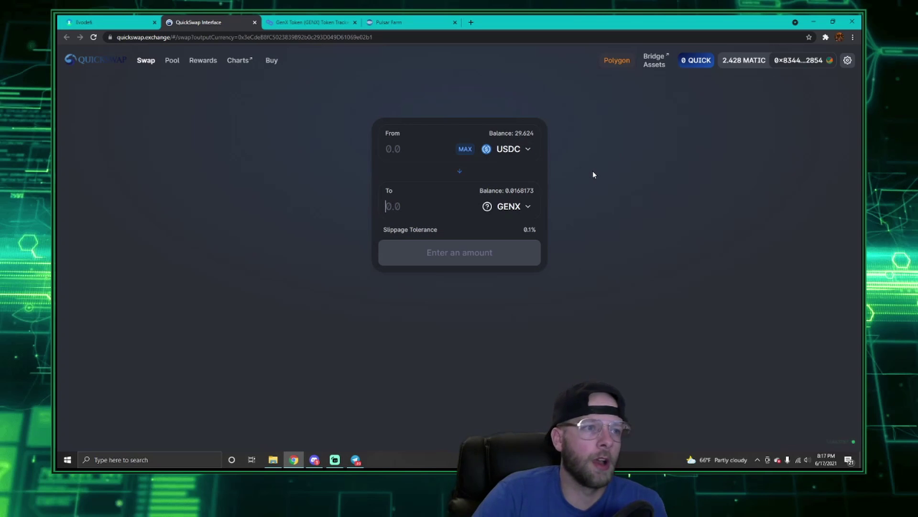
pyautogui.write('5')
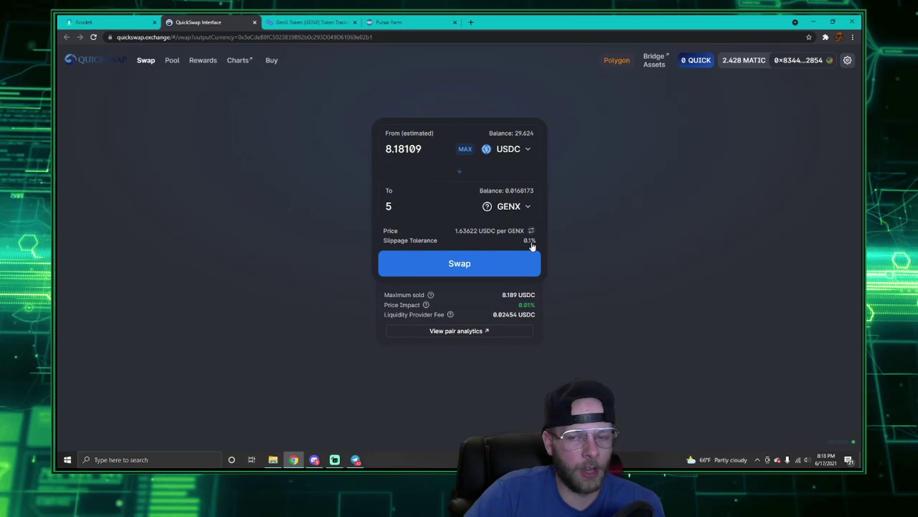
# Step: Set slippage tolerance to 0.5%, capping the USDC sold at 8.221
pyautogui.click(848, 63)
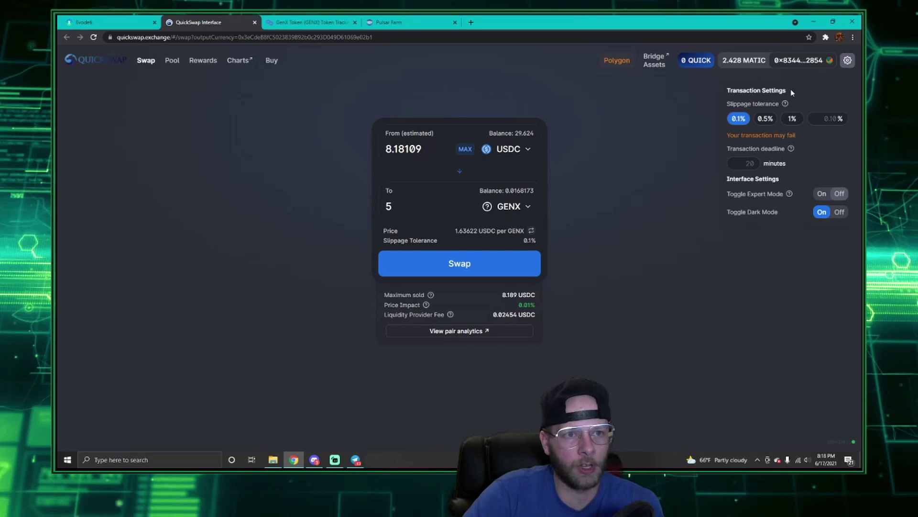
pyautogui.click(765, 119)
pyautogui.click(793, 119)
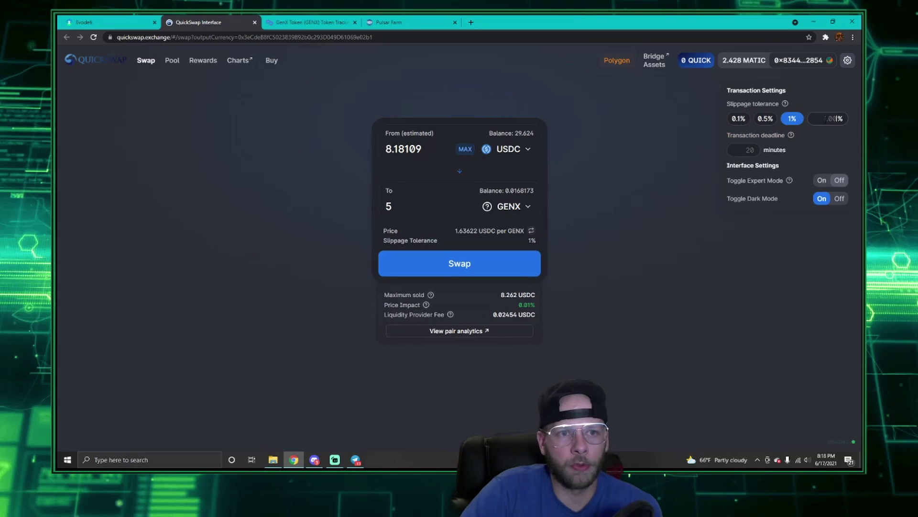
pyautogui.write('10')
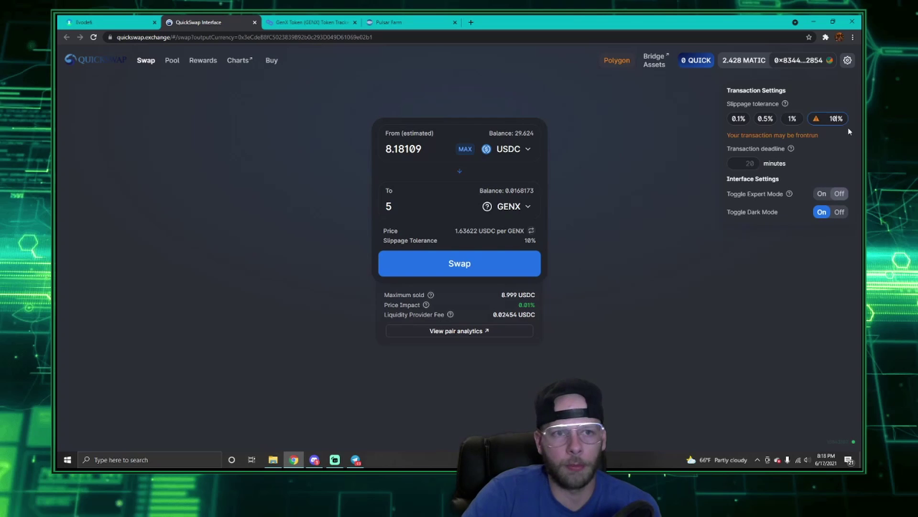
pyautogui.press('BackSpace')
pyautogui.press('BackSpace')
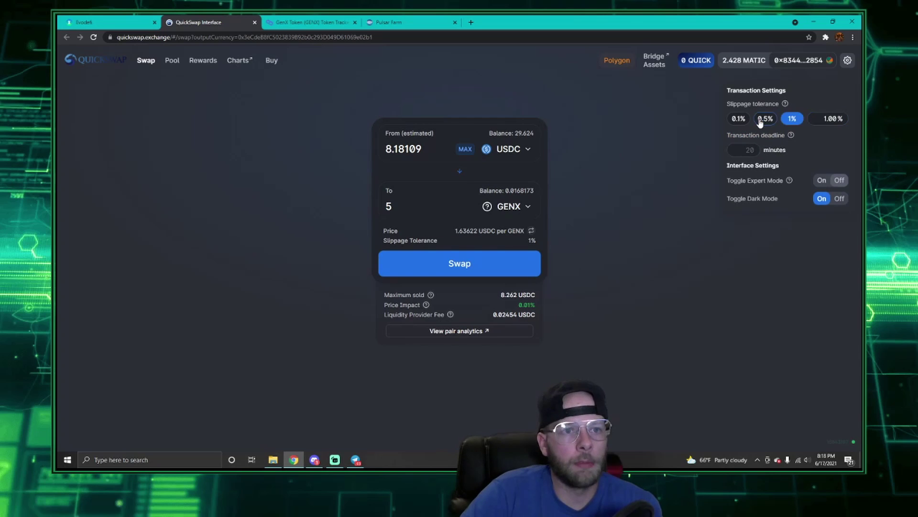
pyautogui.click(764, 119)
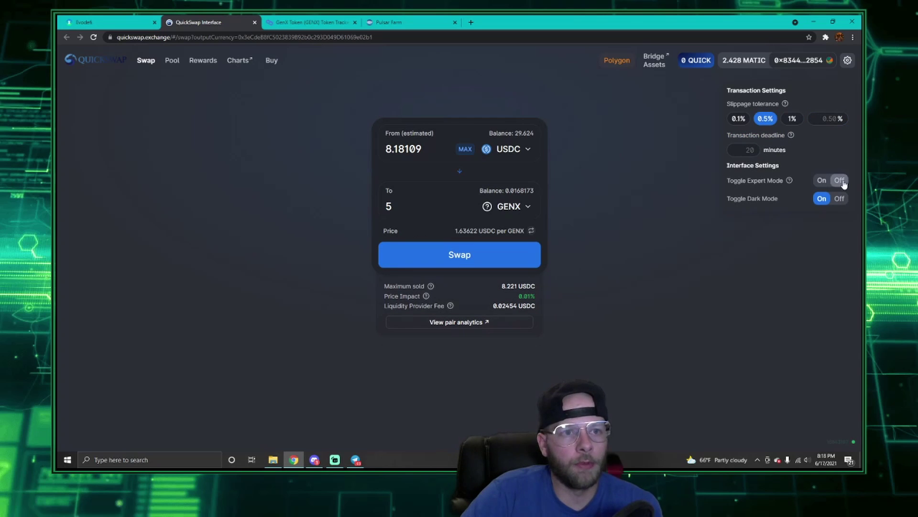
pyautogui.click(683, 178)
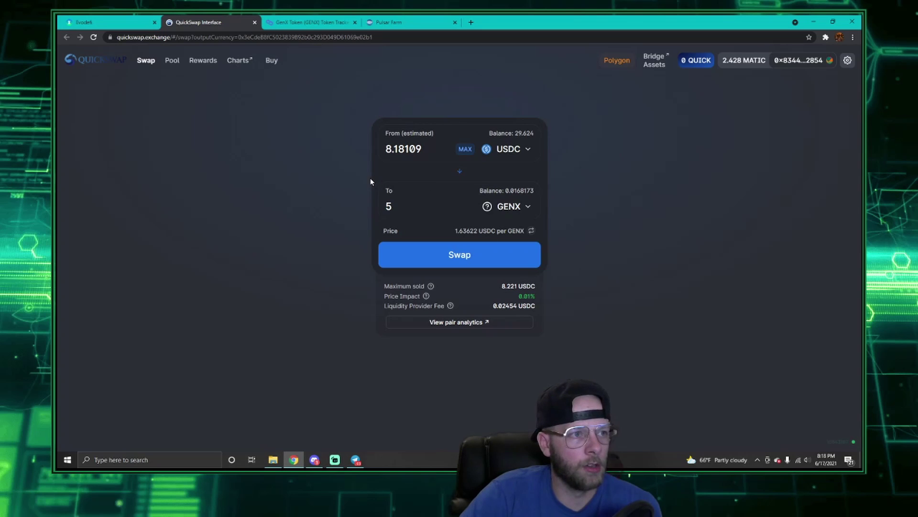
# Step: Confirm the 8.18109 USDC for 5 GENX swap and approve it in MetaMask
pyautogui.click(441, 257)
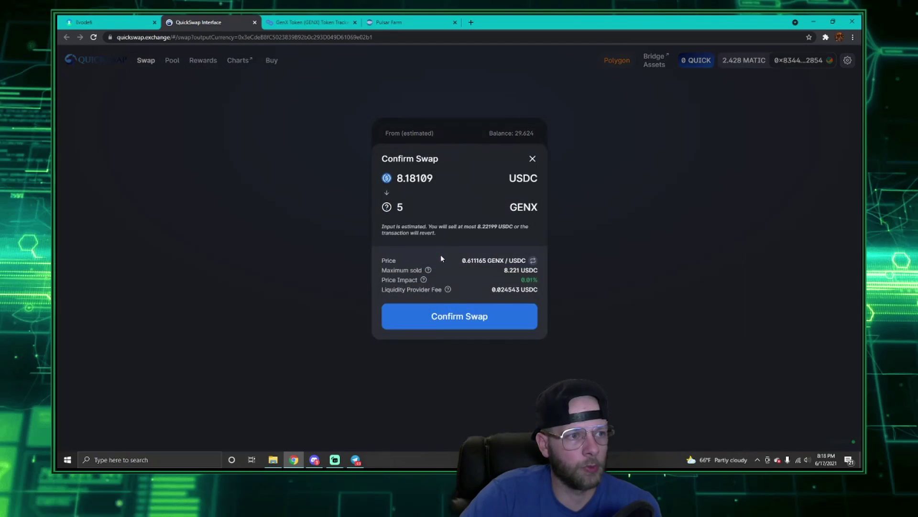
pyautogui.click(456, 318)
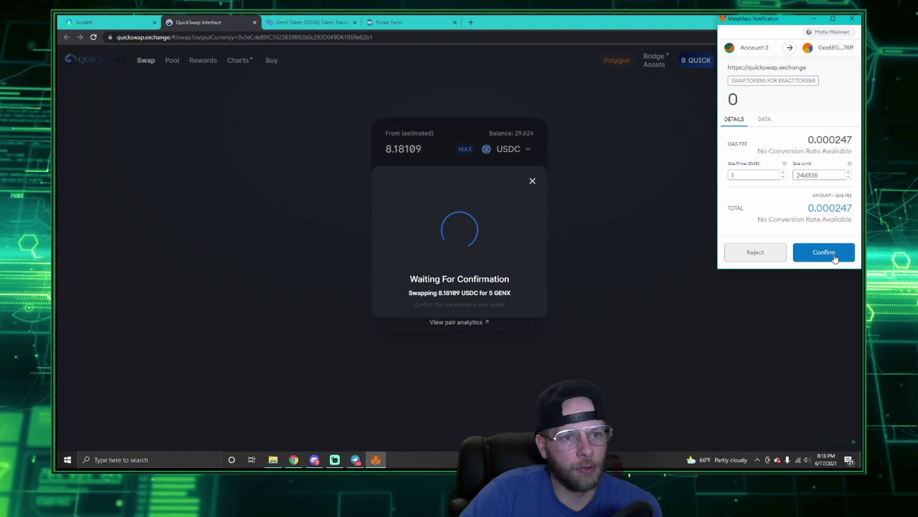
pyautogui.moveTo(808, 208); pyautogui.dragTo(854, 213)
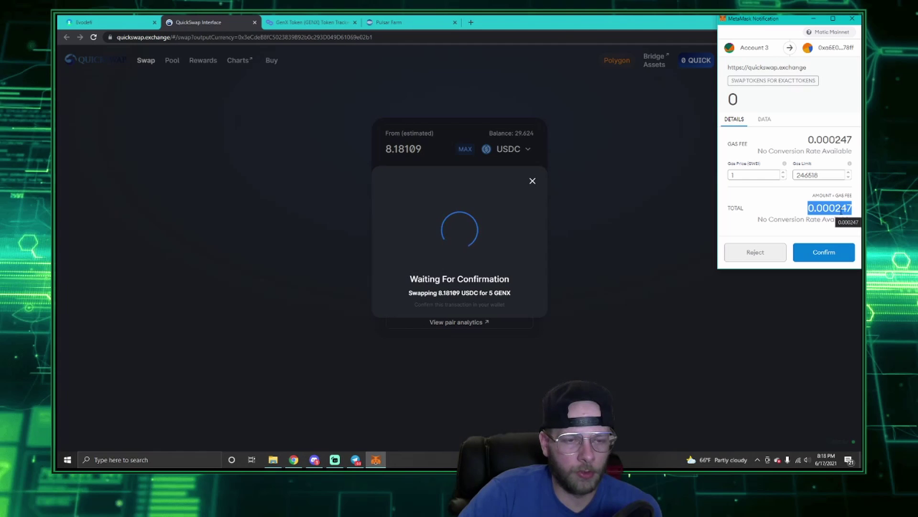
pyautogui.click(824, 252)
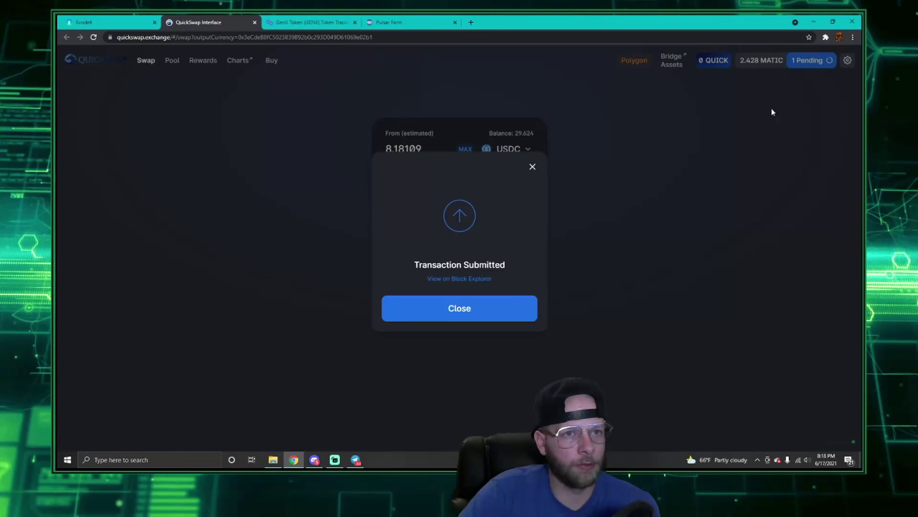
pyautogui.click(506, 316)
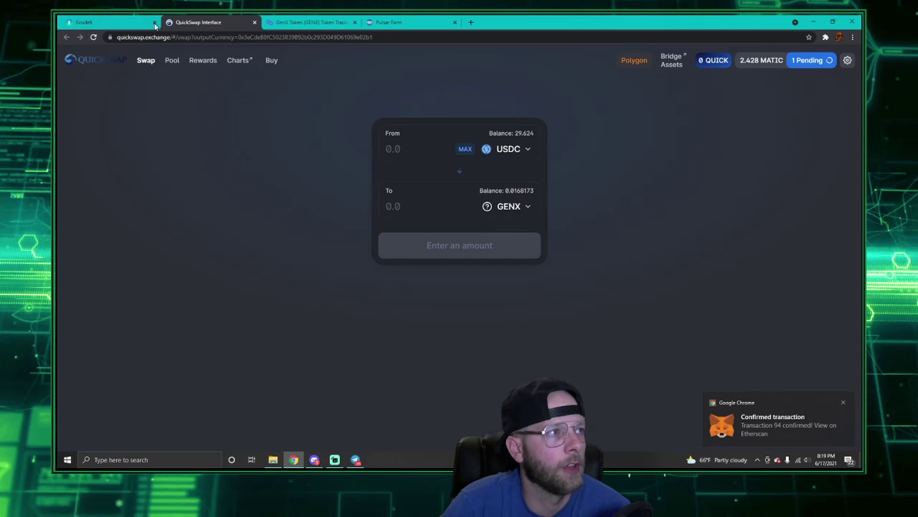
# Step: Reload QuickSwap and re-import GENX, showing a 5.01681 GENX balance
pyautogui.click(94, 40)
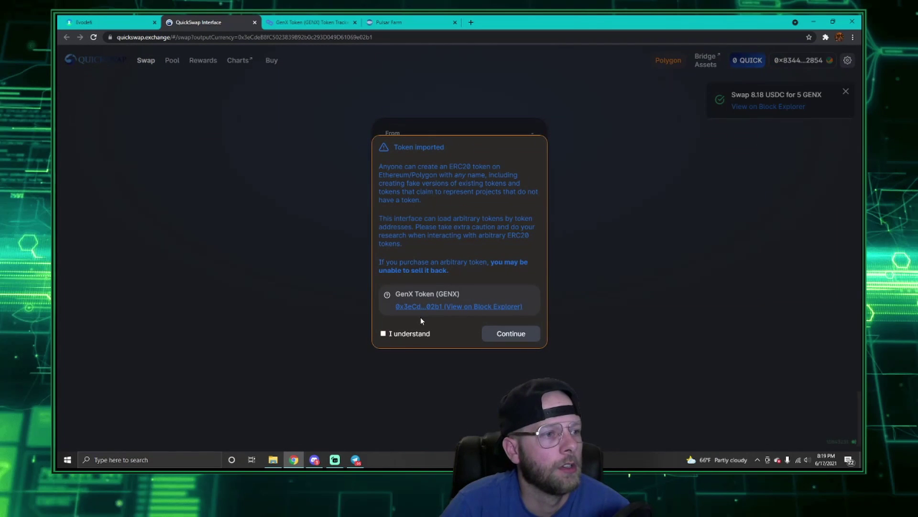
pyautogui.click(383, 333)
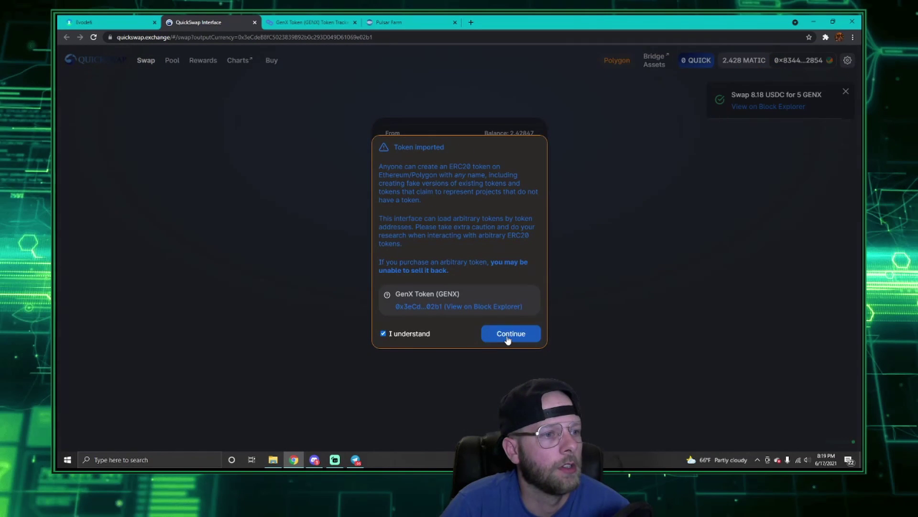
pyautogui.click(508, 338)
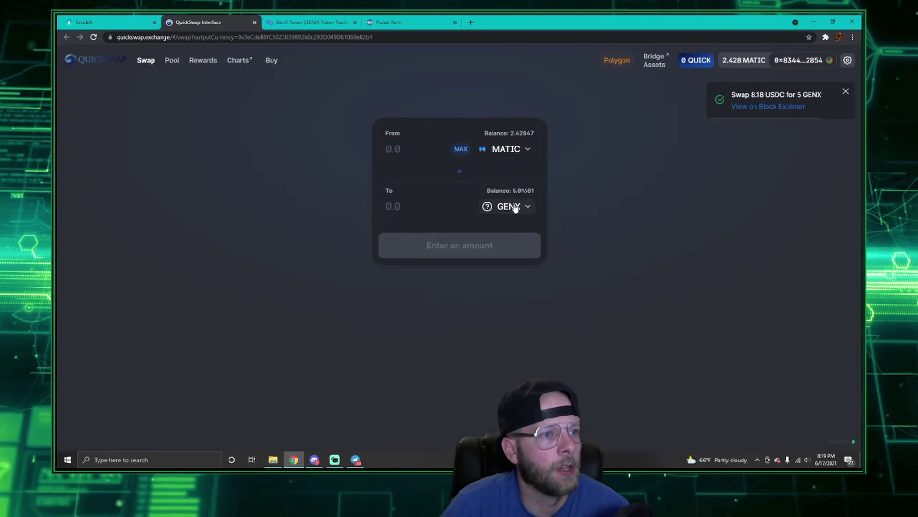
# Step: Check the GENX-USDC LP farm name on EVOdefi, then return to QuickSwap
pyautogui.click(119, 20)
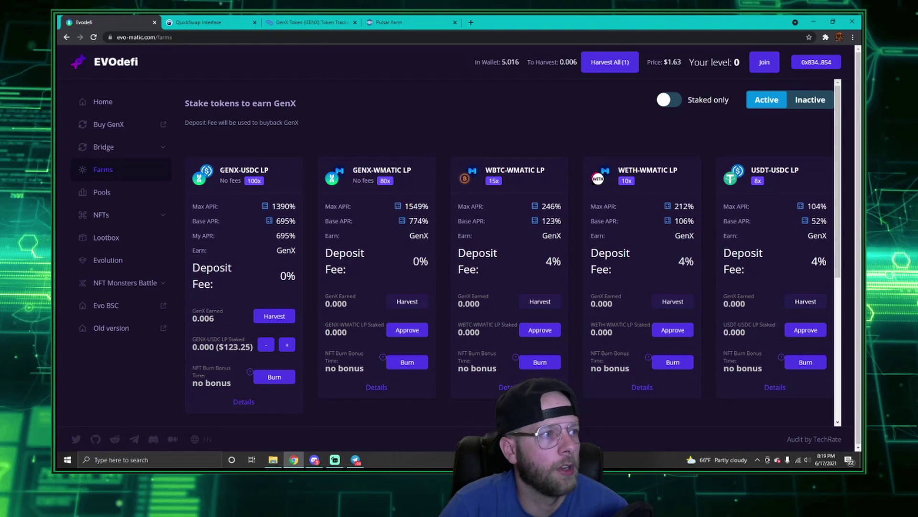
pyautogui.moveTo(221, 170); pyautogui.dragTo(269, 170)
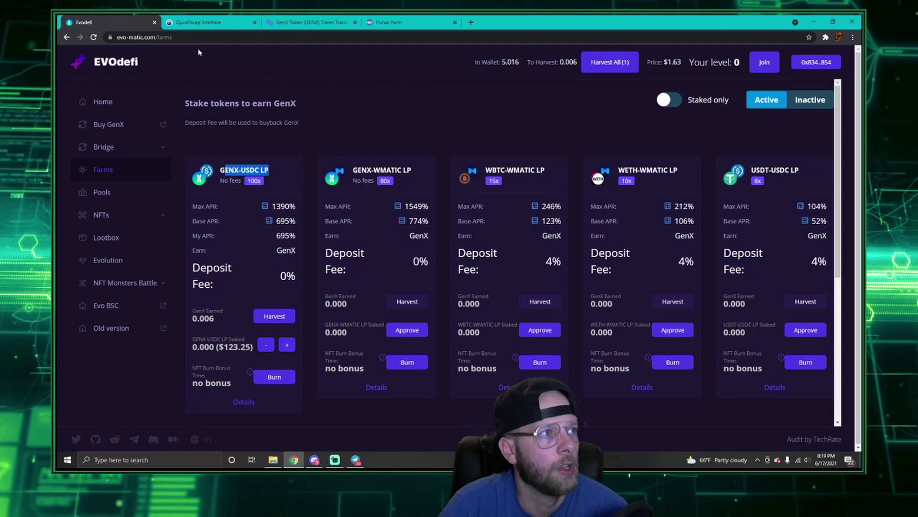
pyautogui.click(207, 22)
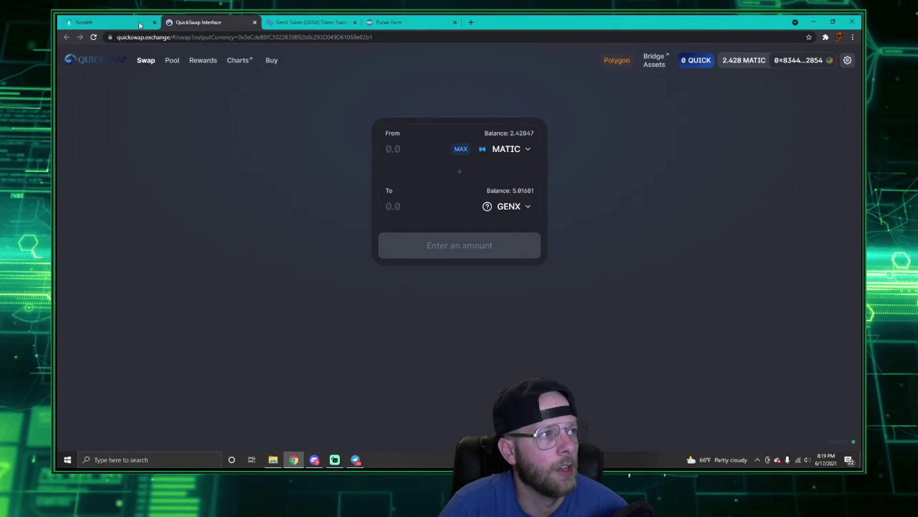
# Step: Open QuickSwap's Add Liquidity form with MATIC as the first input
pyautogui.click(172, 61)
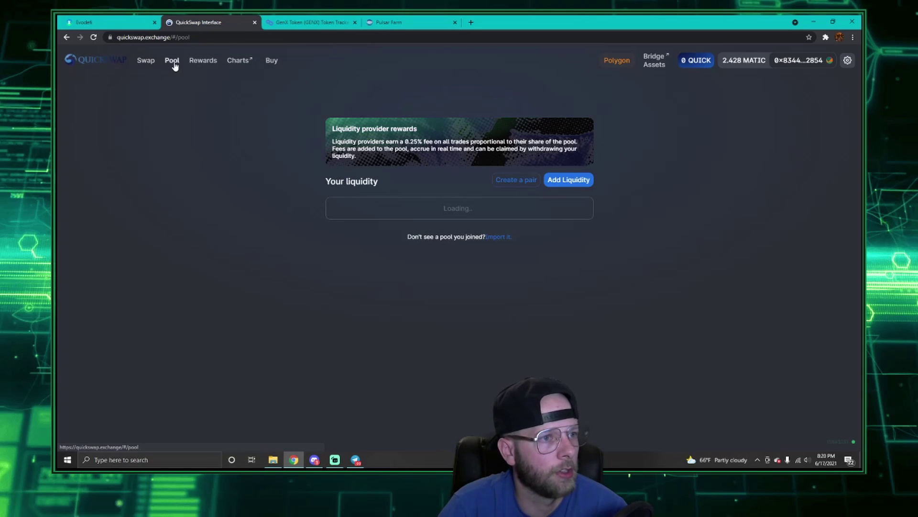
pyautogui.click(573, 182)
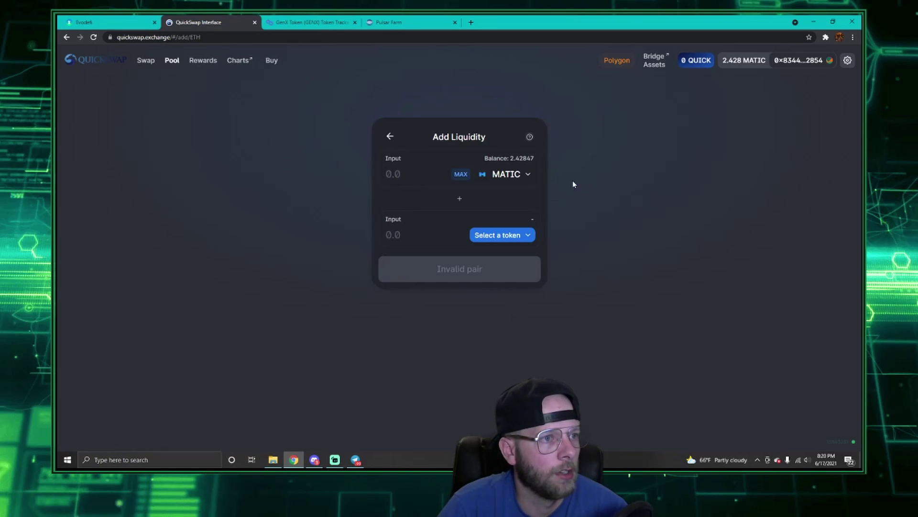
pyautogui.click(508, 239)
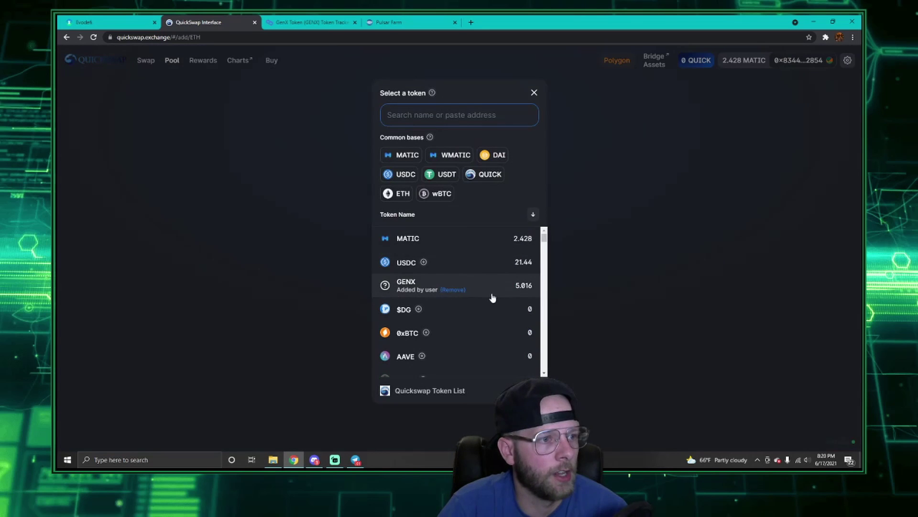
pyautogui.click(595, 264)
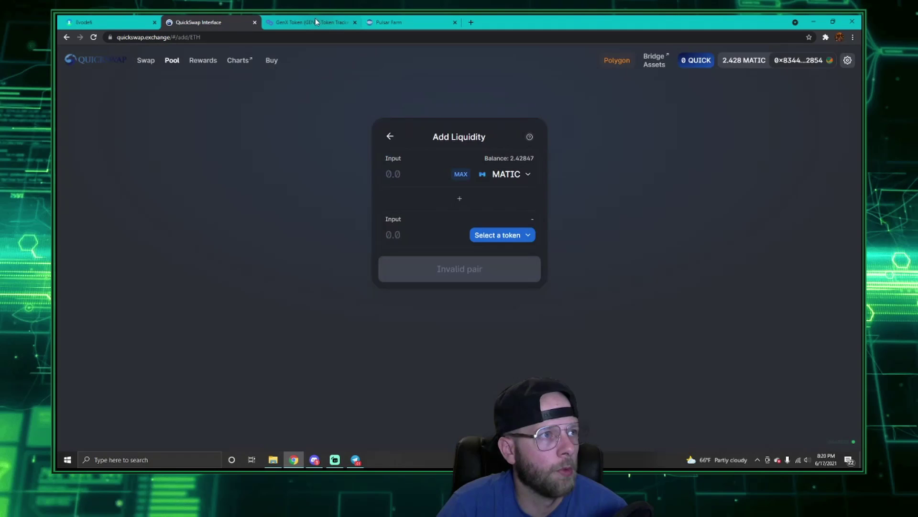
# Step: Copy the GenX contract address from the Polygonscan token page
pyautogui.click(315, 22)
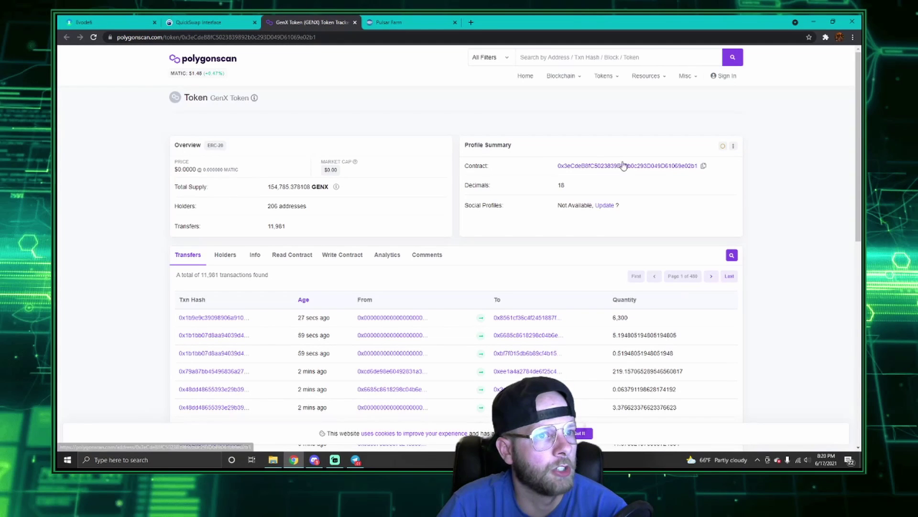
pyautogui.click(703, 168)
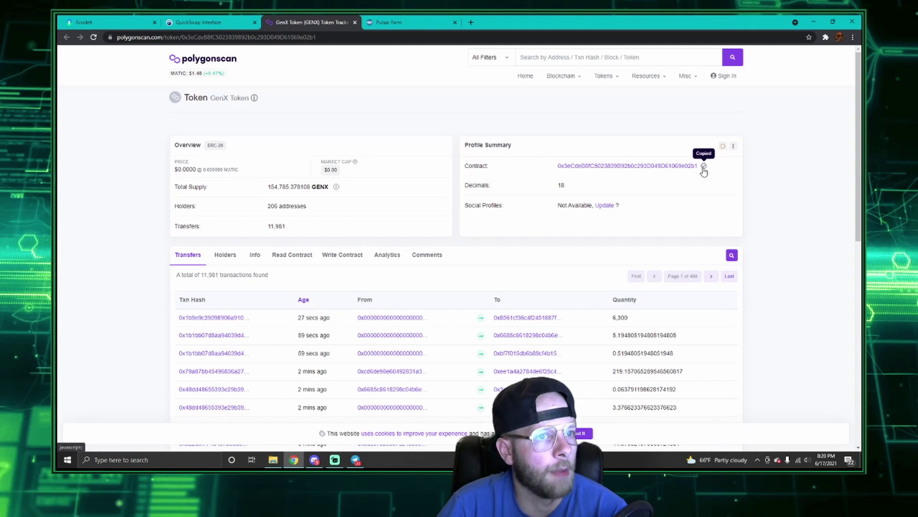
pyautogui.click(230, 22)
# Step: Find GENX by pasting its contract address and set it as the second token
pyautogui.click(483, 238)
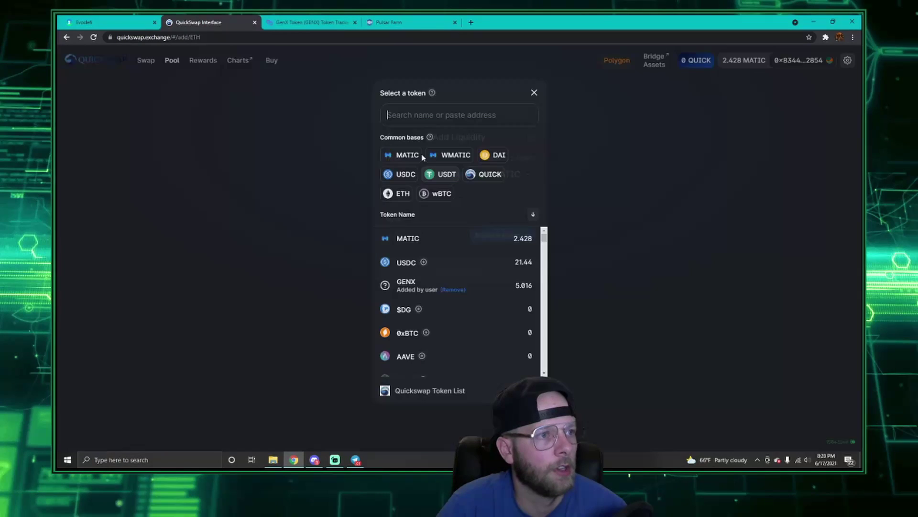
pyautogui.hotkey('ctrl', 'v')
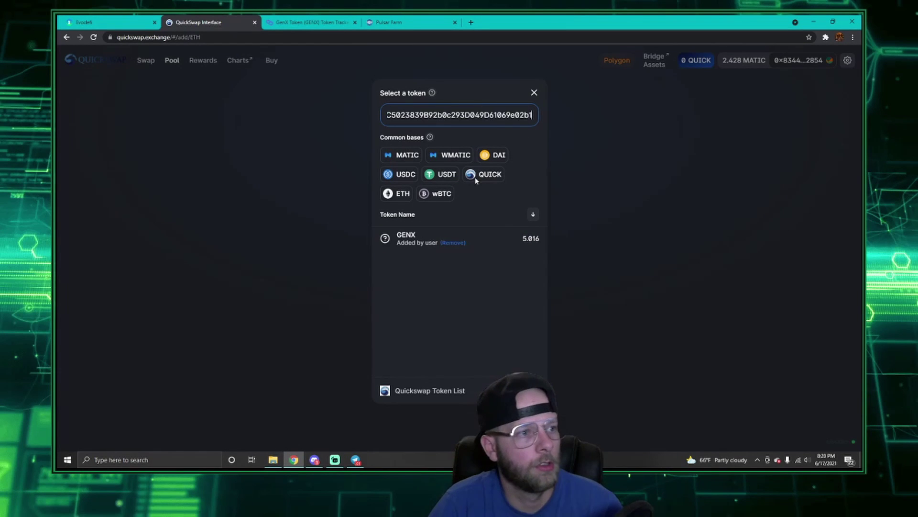
pyautogui.click(494, 242)
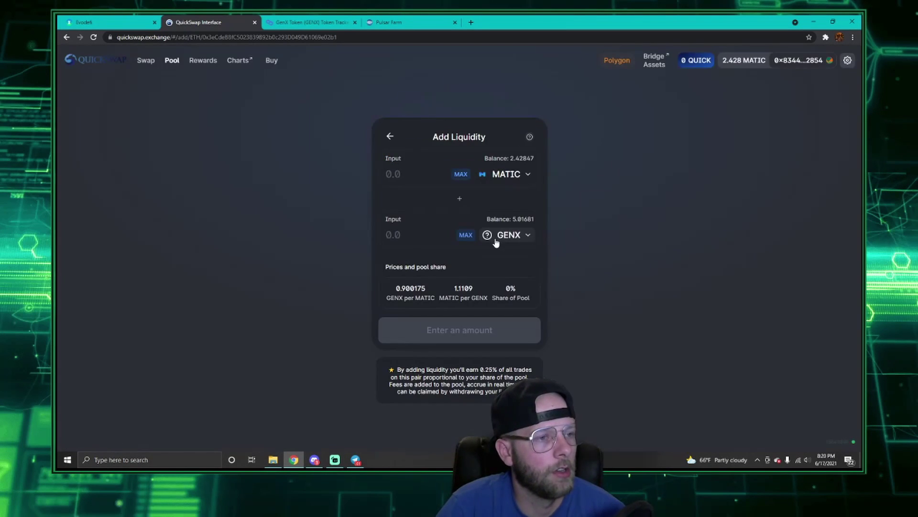
# Step: Pair USDC with the full 5.01681 GENX (8.18493 USDC) and review the supply
pyautogui.click(501, 177)
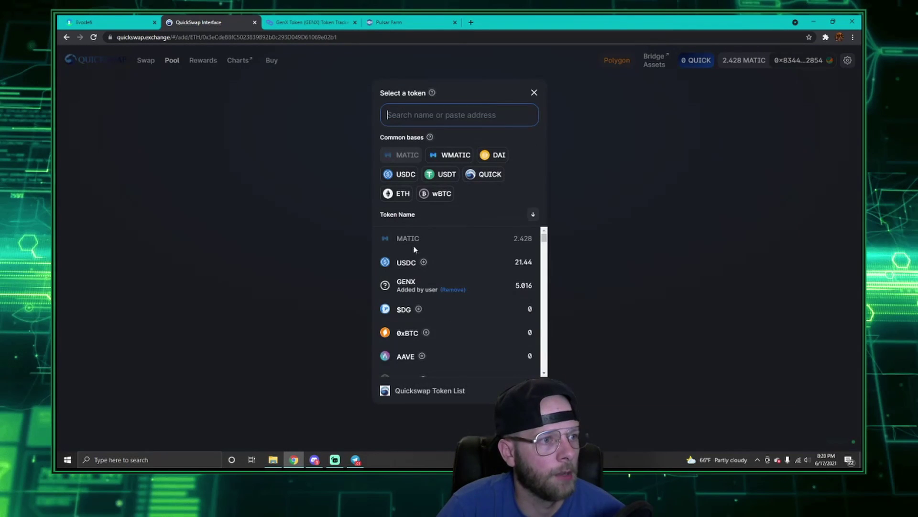
pyautogui.click(453, 264)
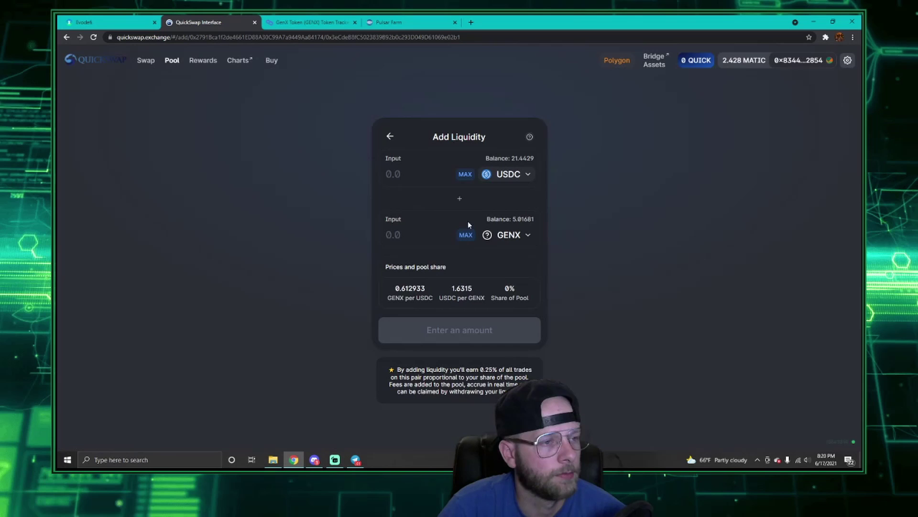
pyautogui.click(464, 236)
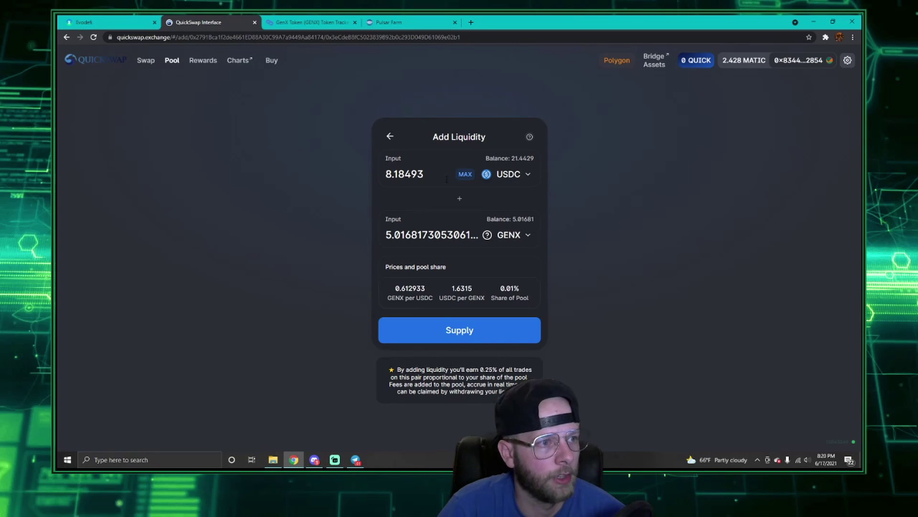
pyautogui.click(471, 330)
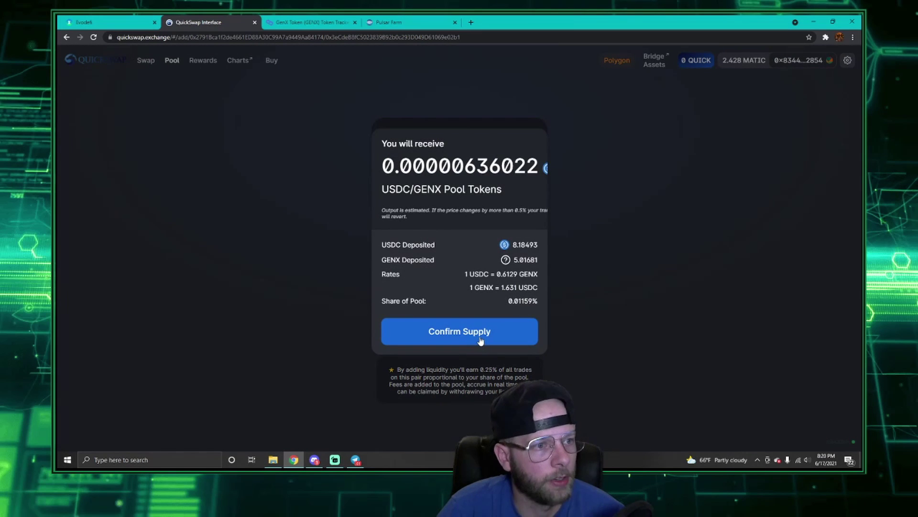
# Step: Supply 8.18 USDC and 5.01 GENX to the USDC/GENX pool, then return to EVOdefi's farms
pyautogui.click(481, 339)
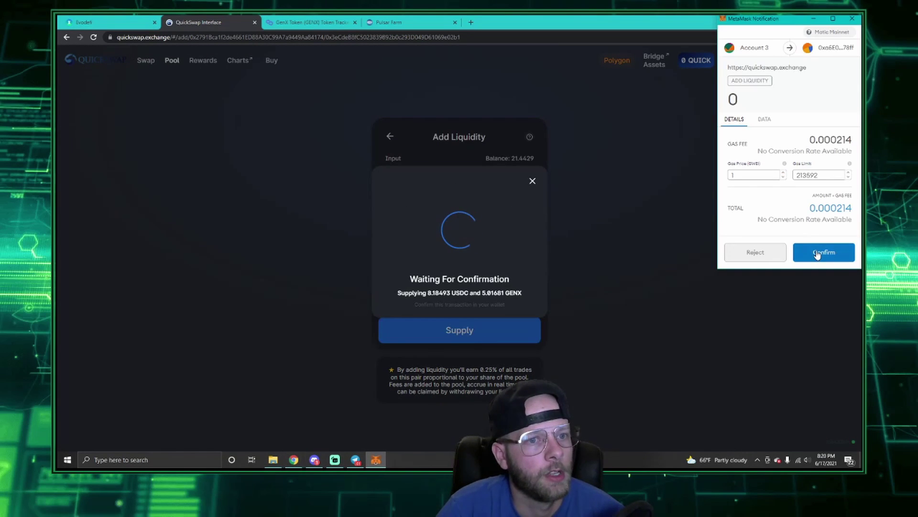
pyautogui.click(817, 254)
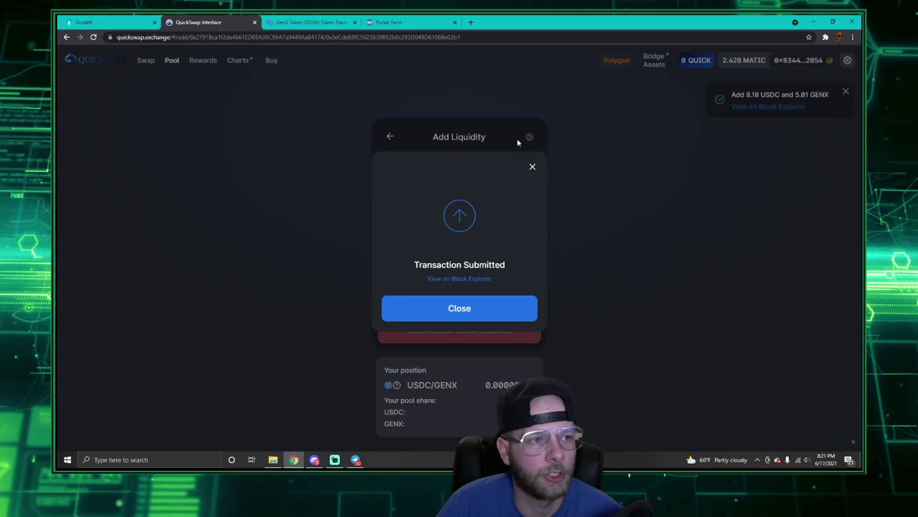
pyautogui.click(532, 169)
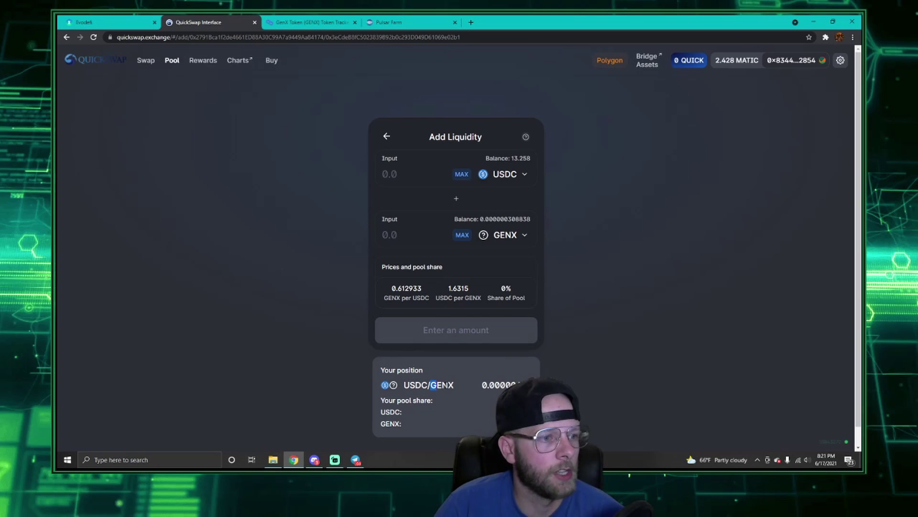
pyautogui.moveTo(430, 385); pyautogui.dragTo(521, 385)
pyautogui.click(117, 22)
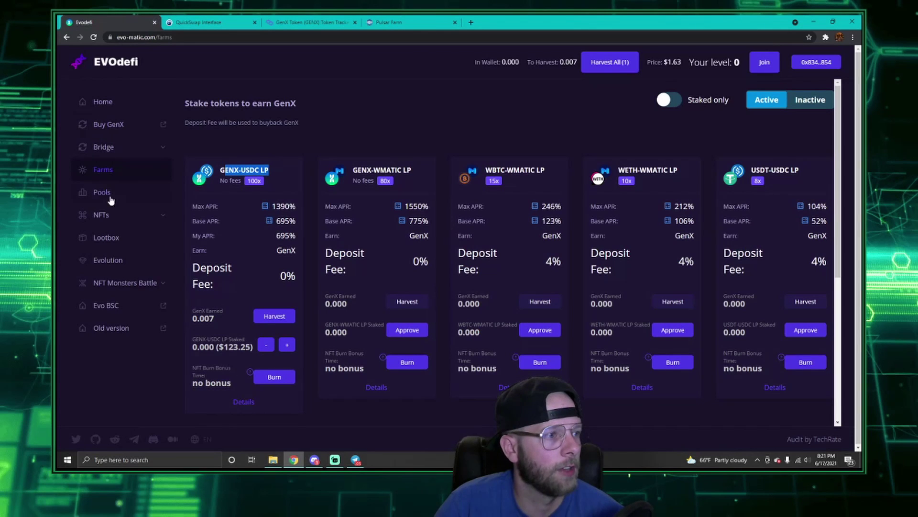
# Step: Stake the maximum GENX-USDC LP balance in the EVOdefi farm and approve it in the wallet
pyautogui.click(287, 346)
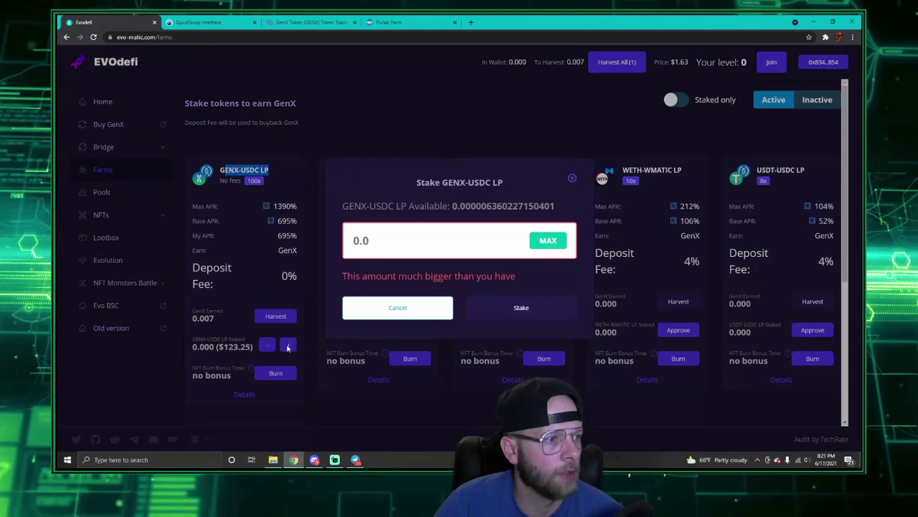
pyautogui.click(548, 240)
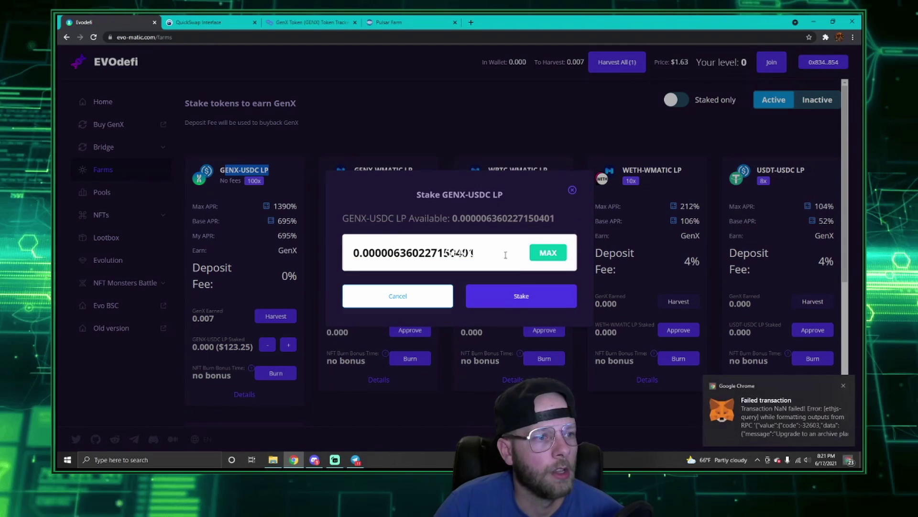
pyautogui.click(520, 296)
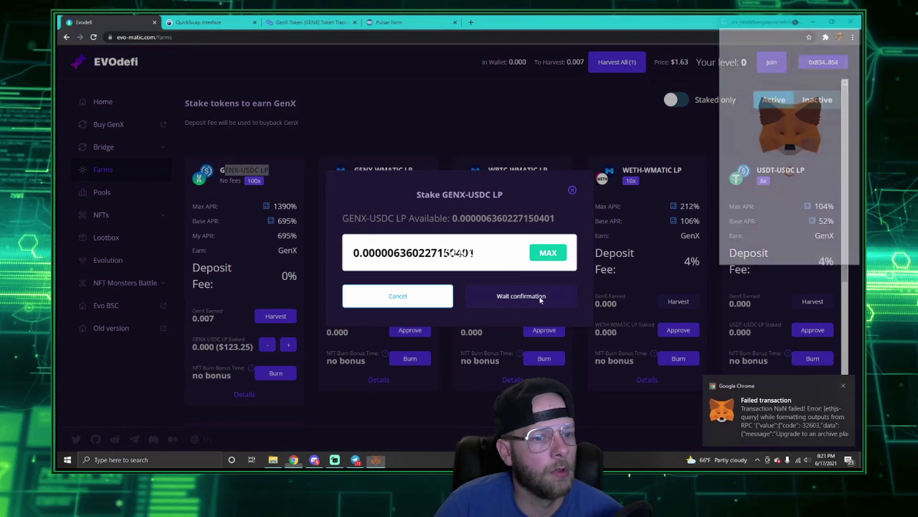
pyautogui.click(824, 252)
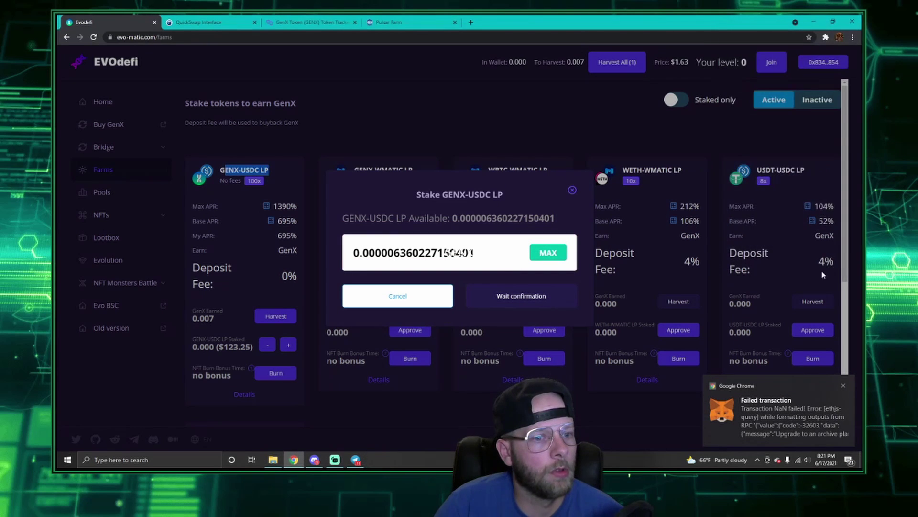
# Step: Dismiss the failed-transaction notice and check the transaction in the MetaMask wallet
pyautogui.click(843, 386)
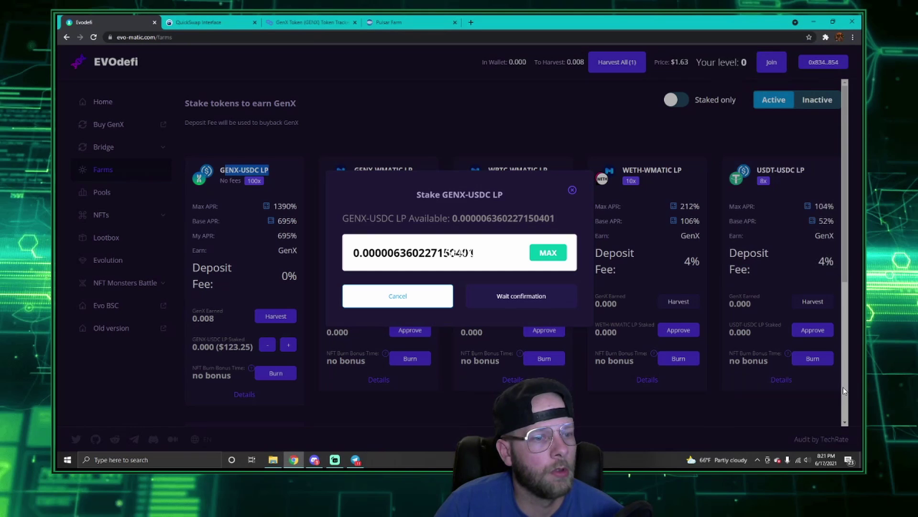
pyautogui.click(826, 37)
pyautogui.click(753, 119)
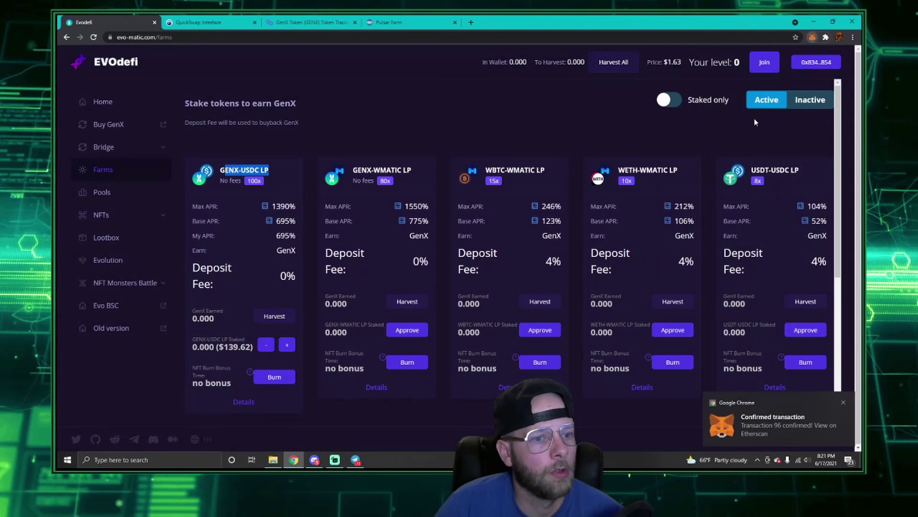
pyautogui.click(317, 270)
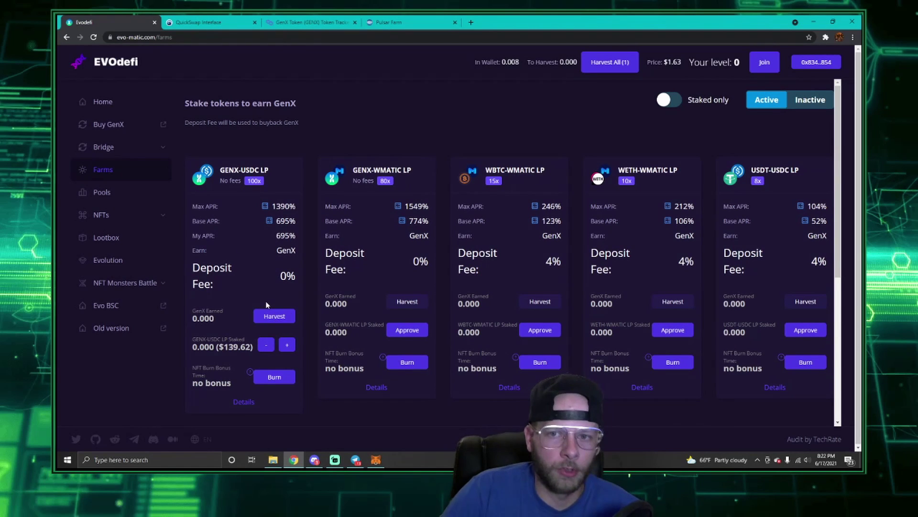
# Step: Unstake 0.000001 GENX-USDC LP from the farm and approve the withdrawal in the wallet
pyautogui.click(265, 345)
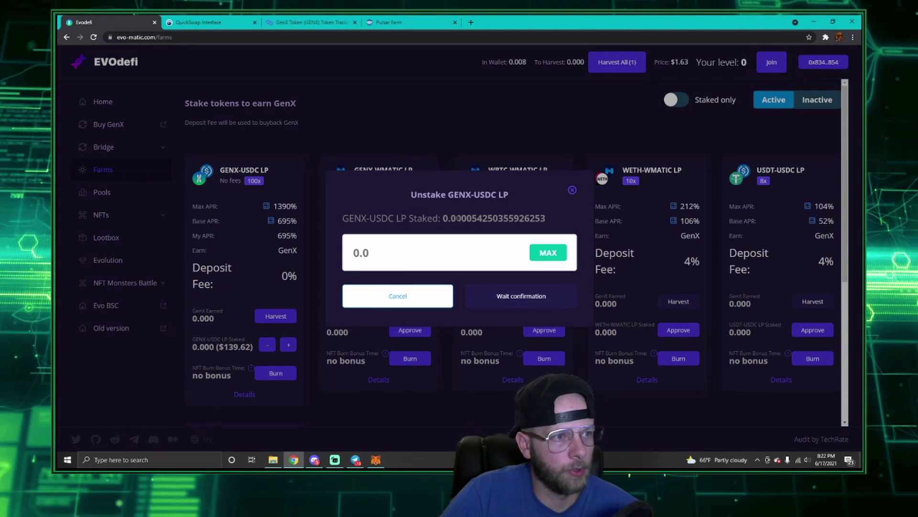
pyautogui.click(423, 242)
pyautogui.write('0.000')
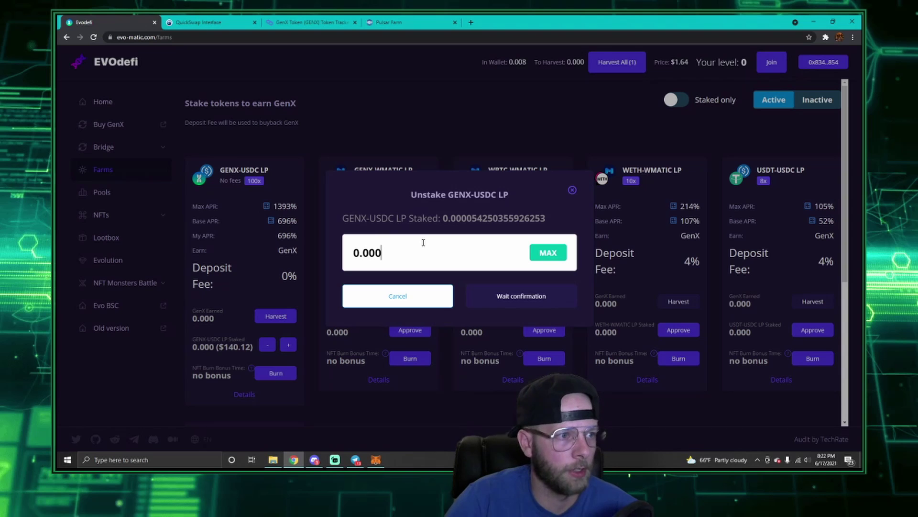
pyautogui.write('001')
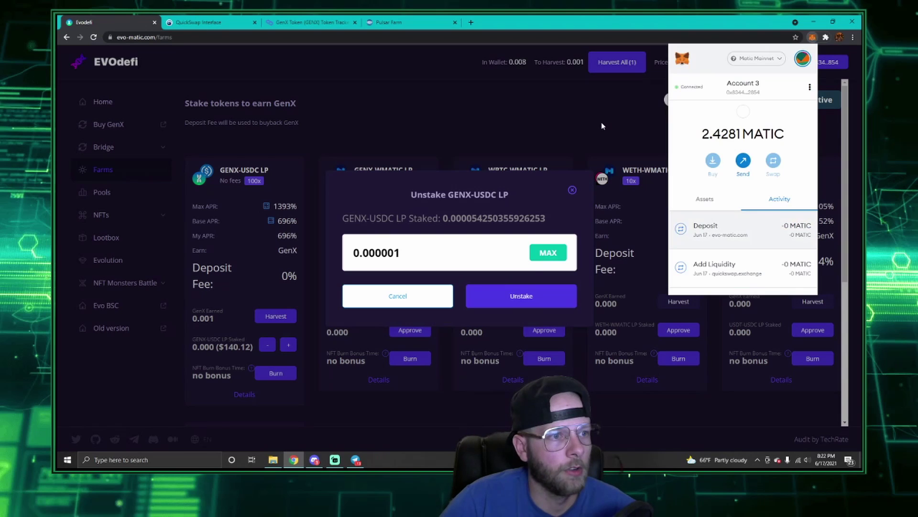
pyautogui.click(519, 296)
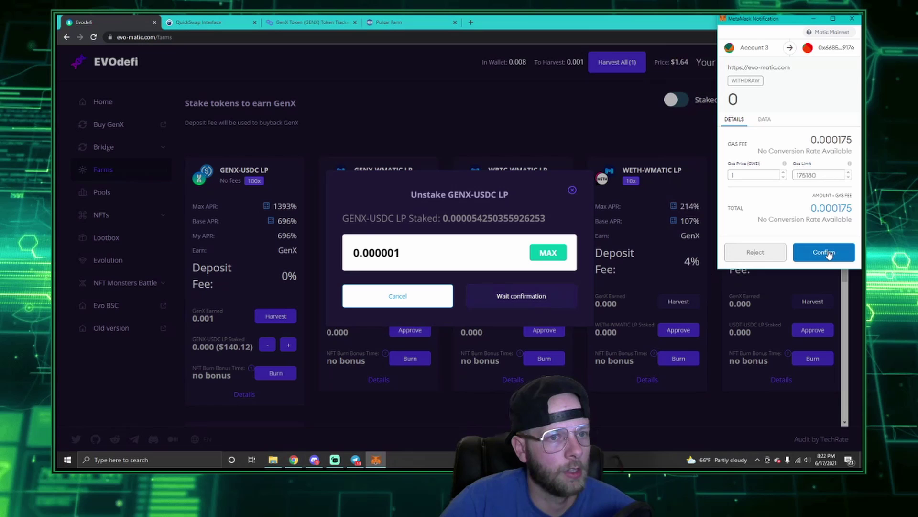
pyautogui.click(817, 252)
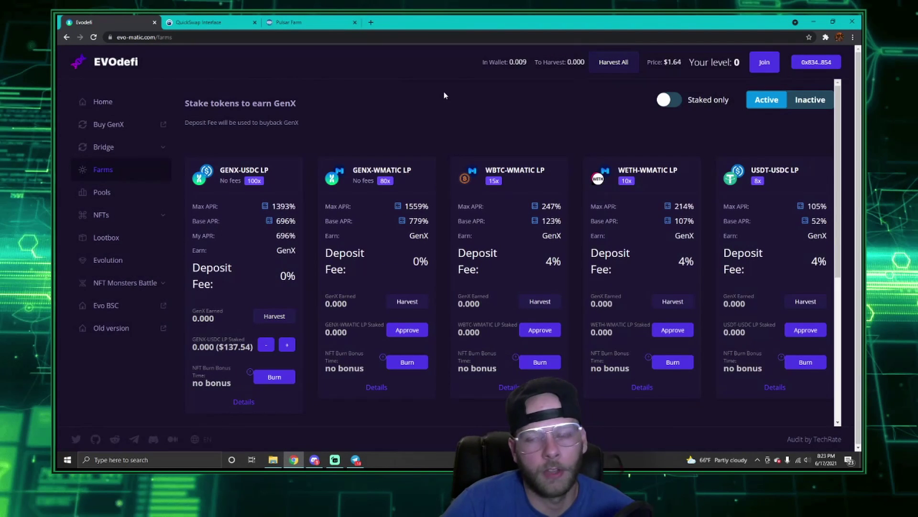
# Step: Check the wallet's recent activity and close the old QuickSwap add-liquidity tab
pyautogui.hotkey('alt', 'shift', 'm')
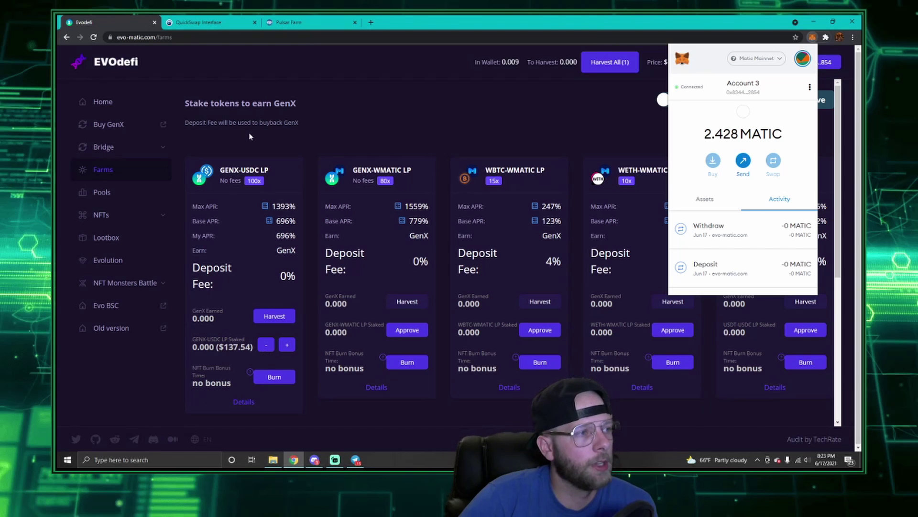
pyautogui.click(193, 19)
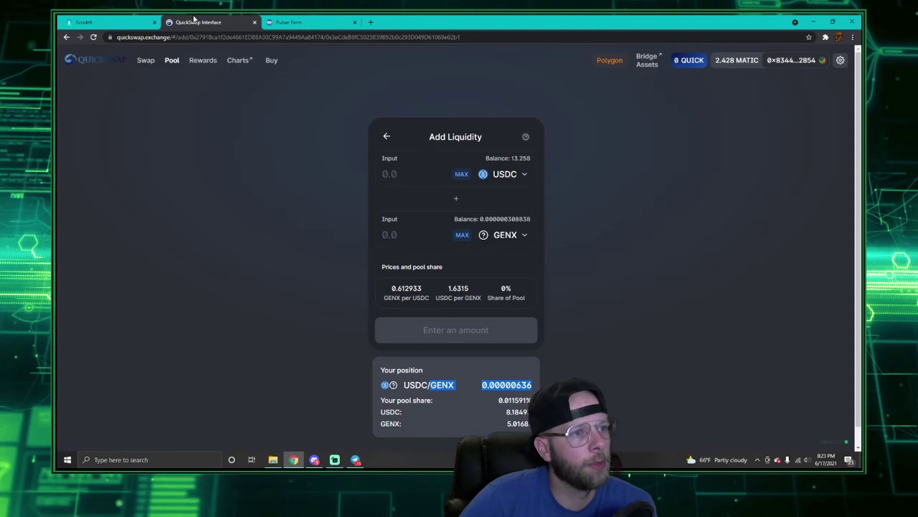
pyautogui.hotkey('ctrl', 'w')
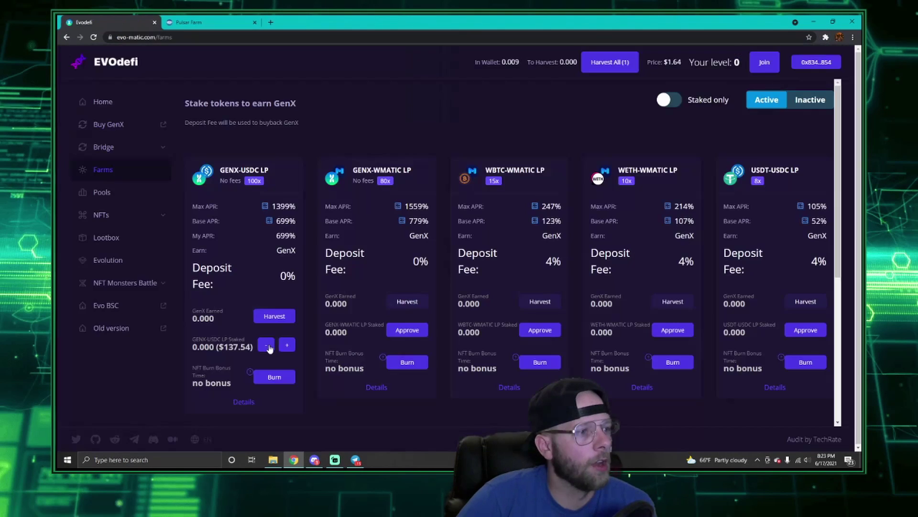
# Step: Open Buy GenX in a new tab, accept the import warning, and open GENX's token tracker separately
pyautogui.rightClick(141, 129)
pyautogui.click(158, 133)
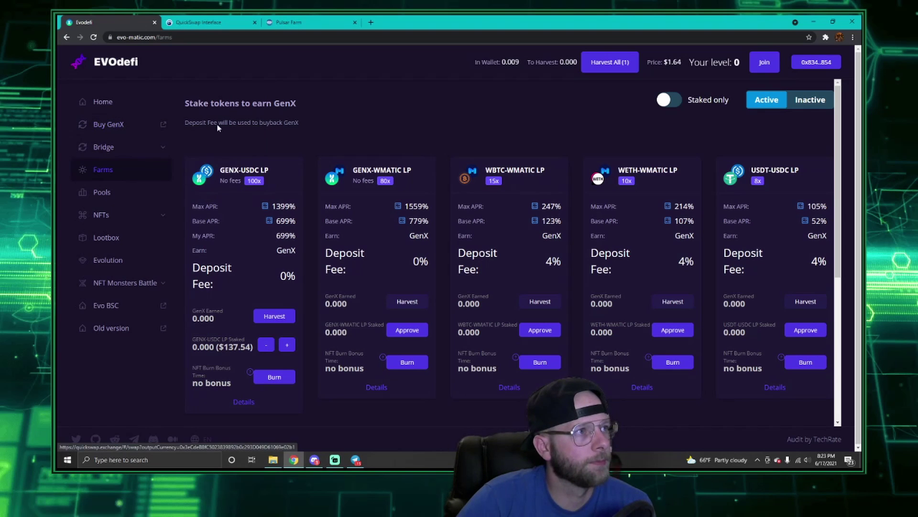
pyautogui.click(195, 22)
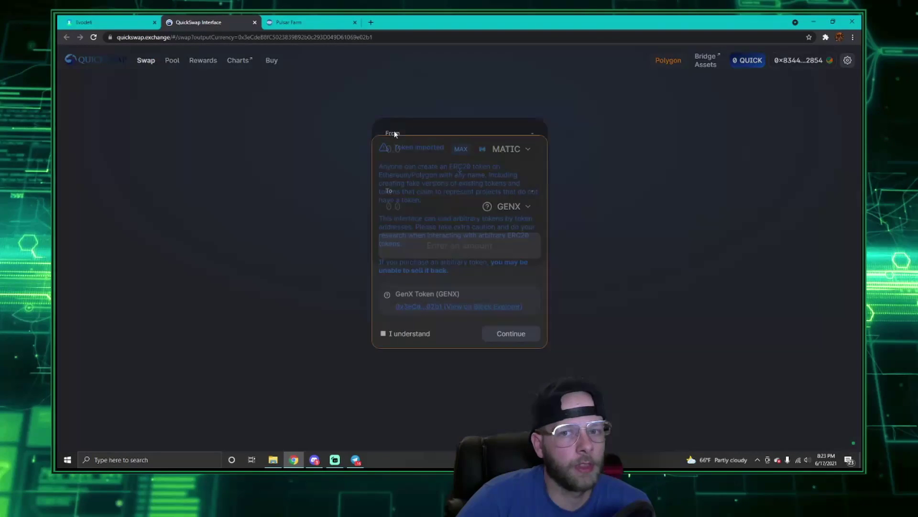
pyautogui.click(383, 334)
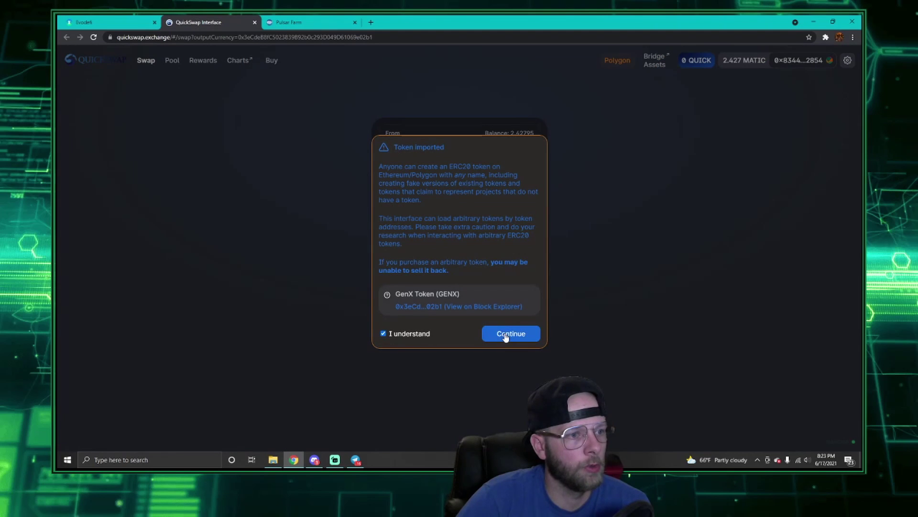
pyautogui.rightClick(452, 309)
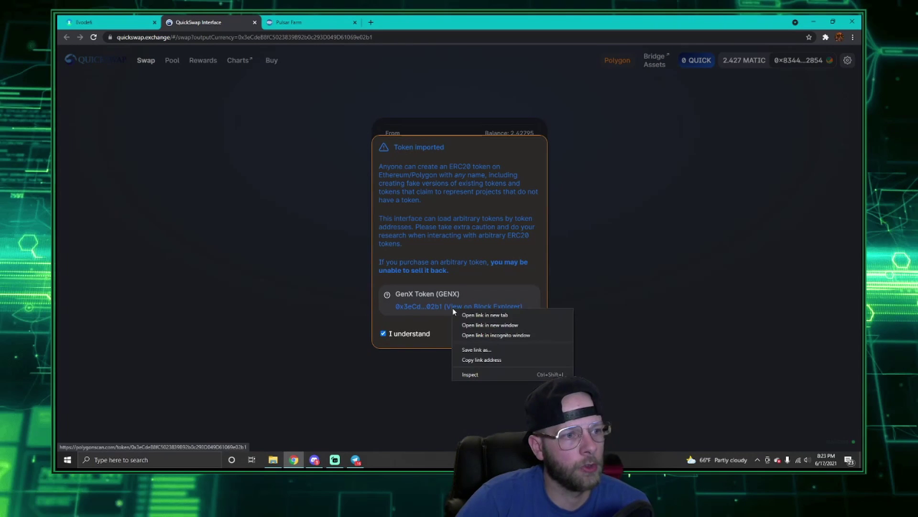
pyautogui.click(485, 315)
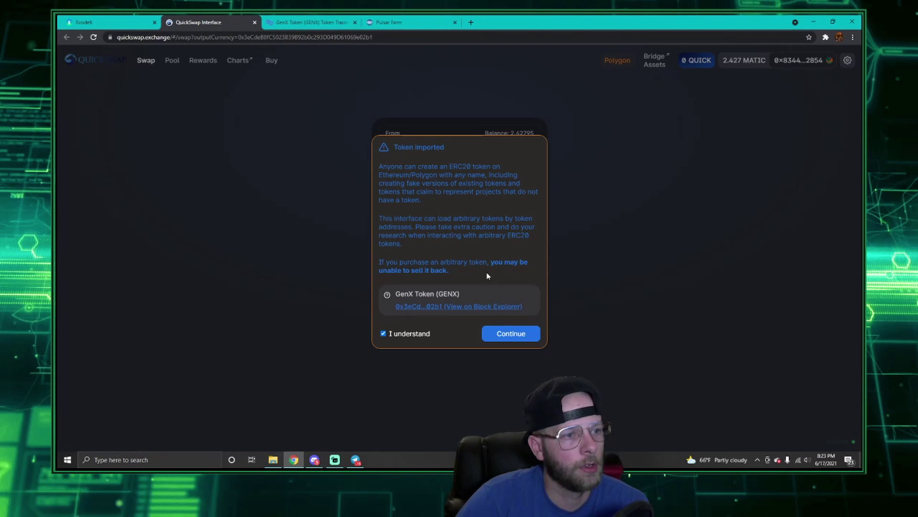
pyautogui.click(505, 333)
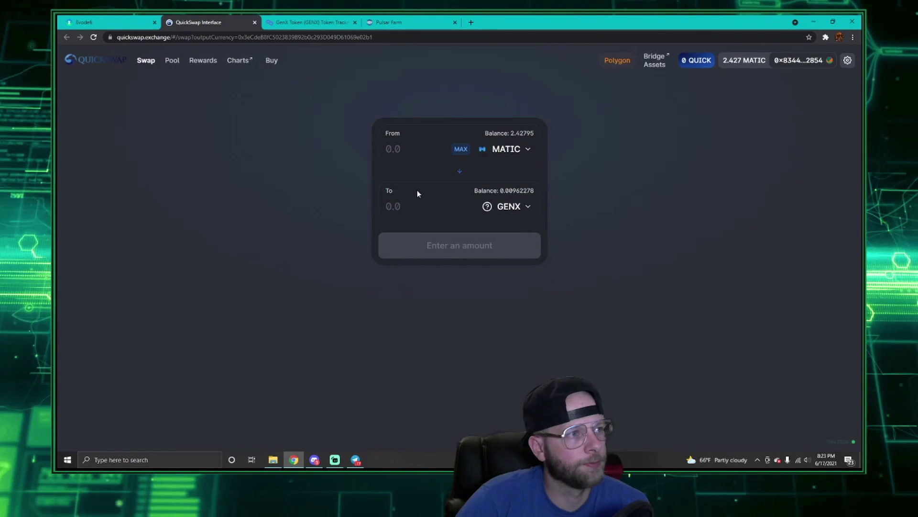
# Step: Open the USDC/GENX position from Pool and set its removal amount to Max
pyautogui.click(172, 61)
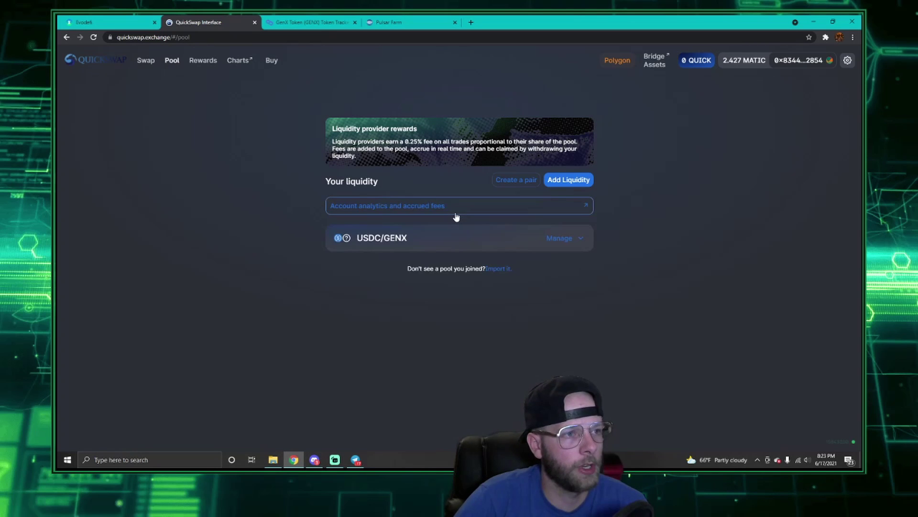
pyautogui.click(563, 239)
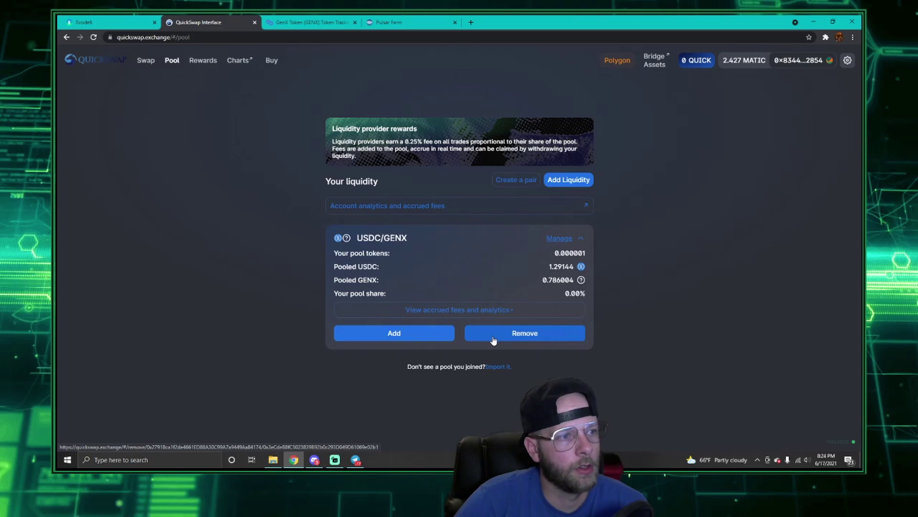
pyautogui.click(494, 339)
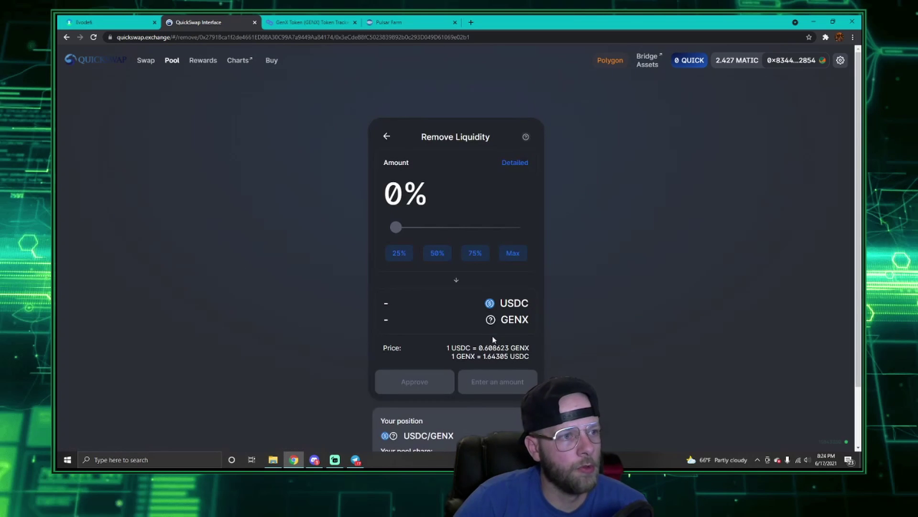
pyautogui.click(512, 253)
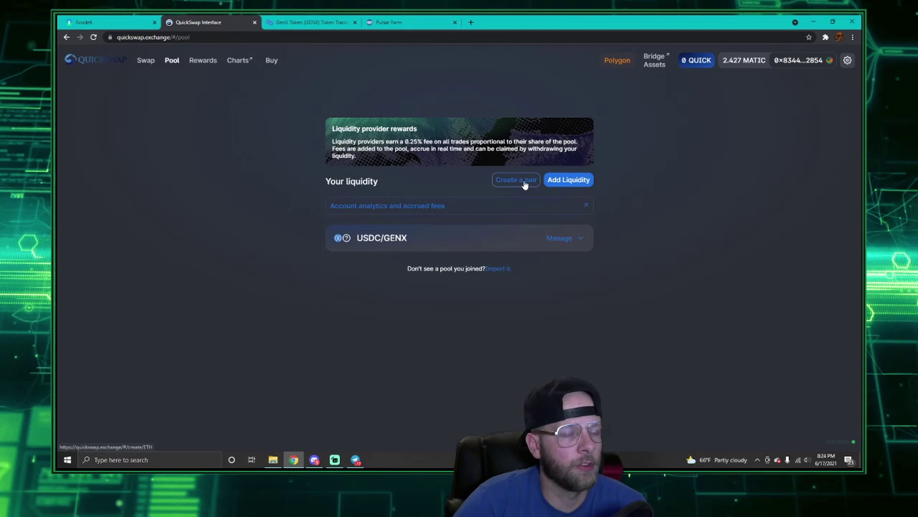
# Step: Set up a USDC/GENX pair using GENX's pasted contract address, then return to the Pool page
pyautogui.click(525, 183)
pyautogui.click(508, 249)
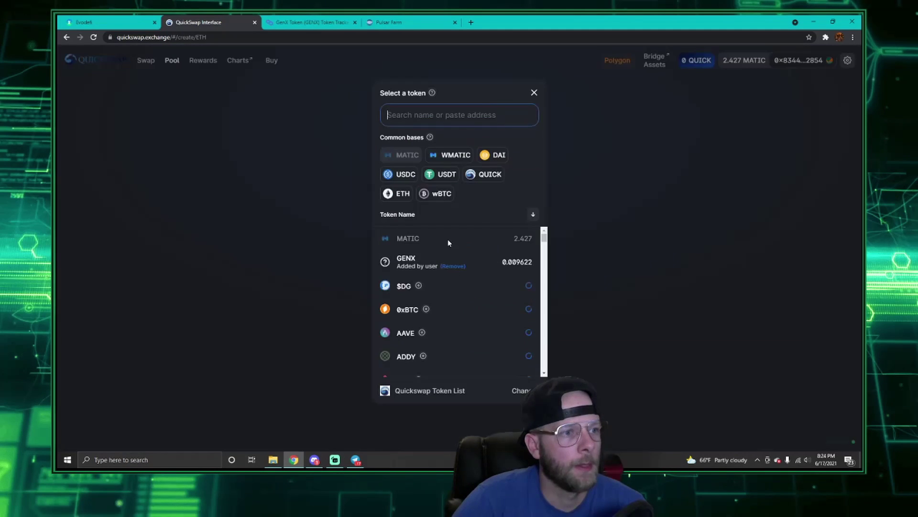
pyautogui.click(428, 264)
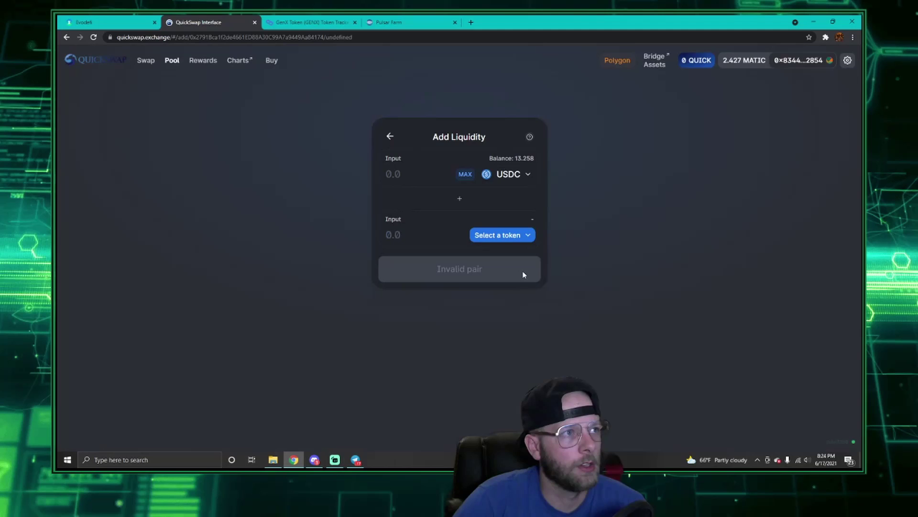
pyautogui.click(297, 22)
pyautogui.click(703, 165)
pyautogui.click(198, 22)
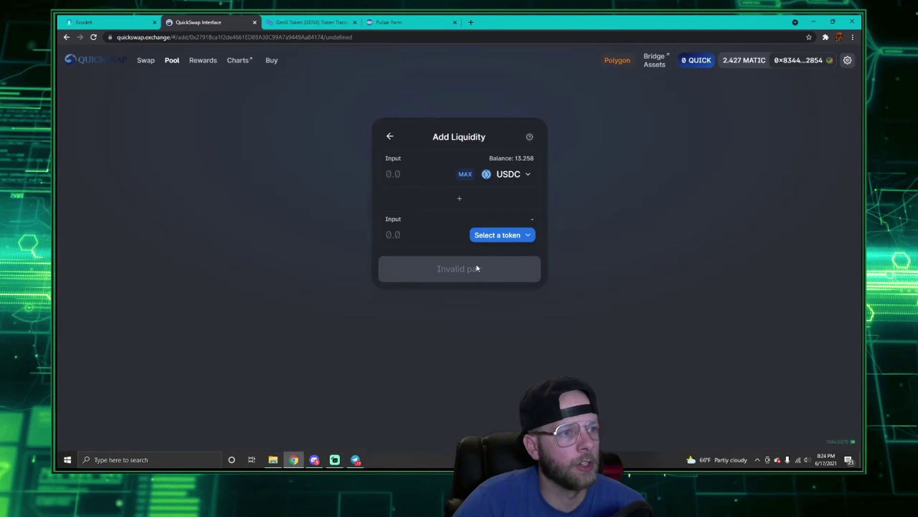
pyautogui.click(497, 238)
pyautogui.rightClick(440, 115)
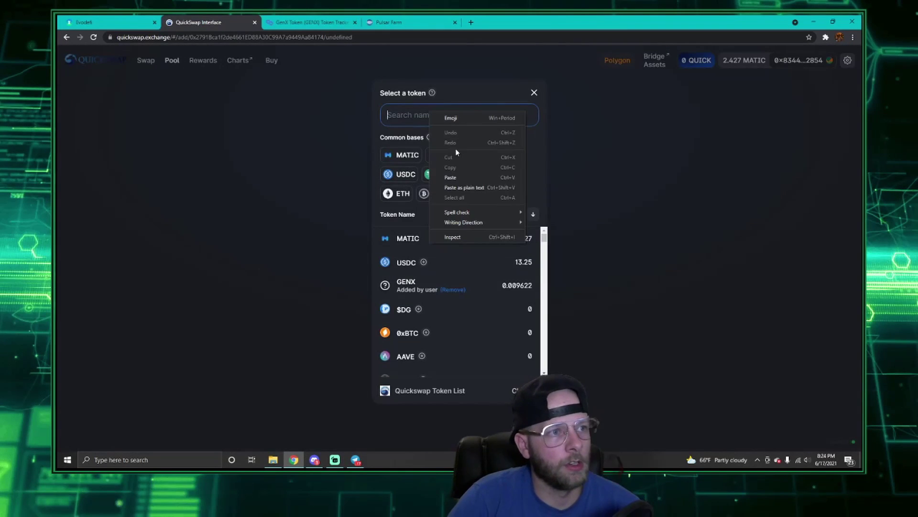
pyautogui.click(455, 148)
pyautogui.click(498, 236)
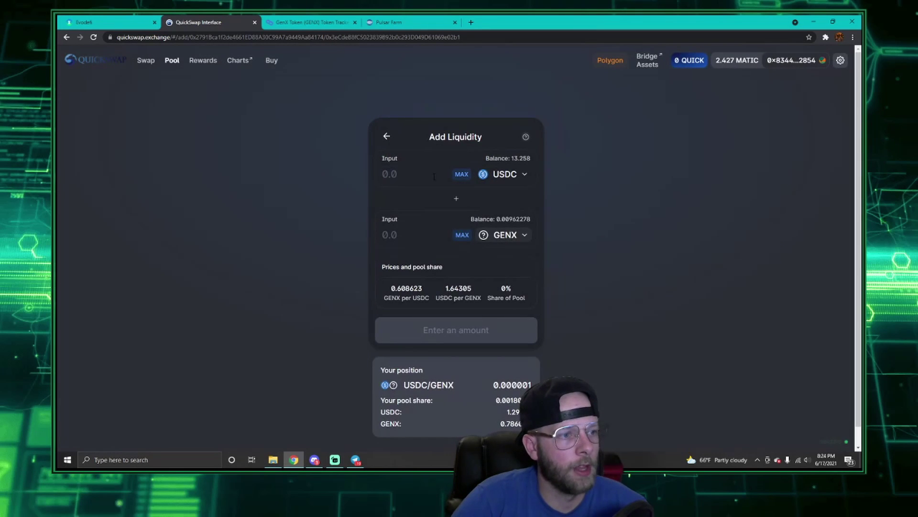
pyautogui.click(386, 138)
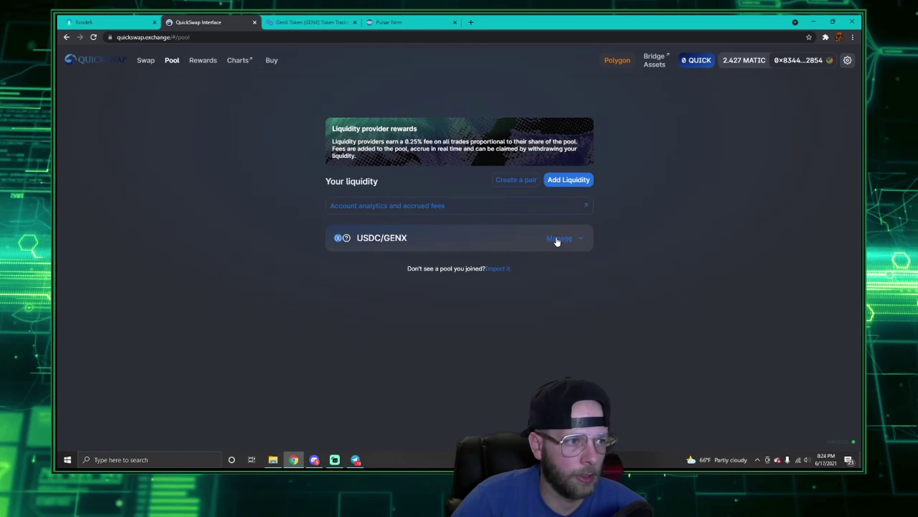
# Step: Open the USDC/GENX removal page and approve the LP tokens in the wallet
pyautogui.click(557, 240)
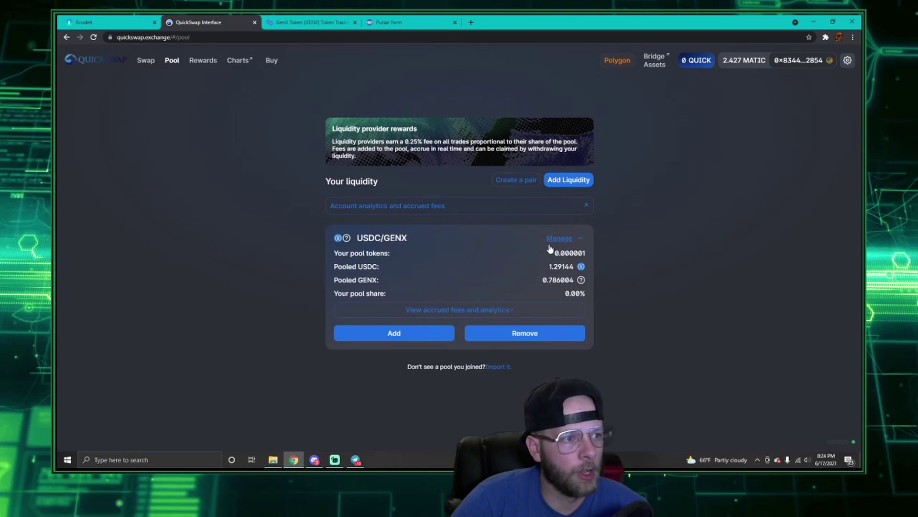
pyautogui.click(533, 335)
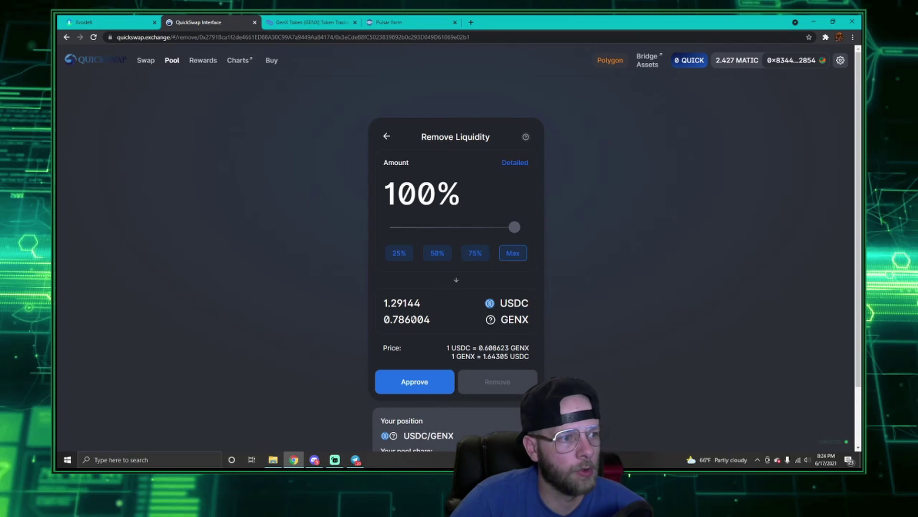
pyautogui.click(425, 388)
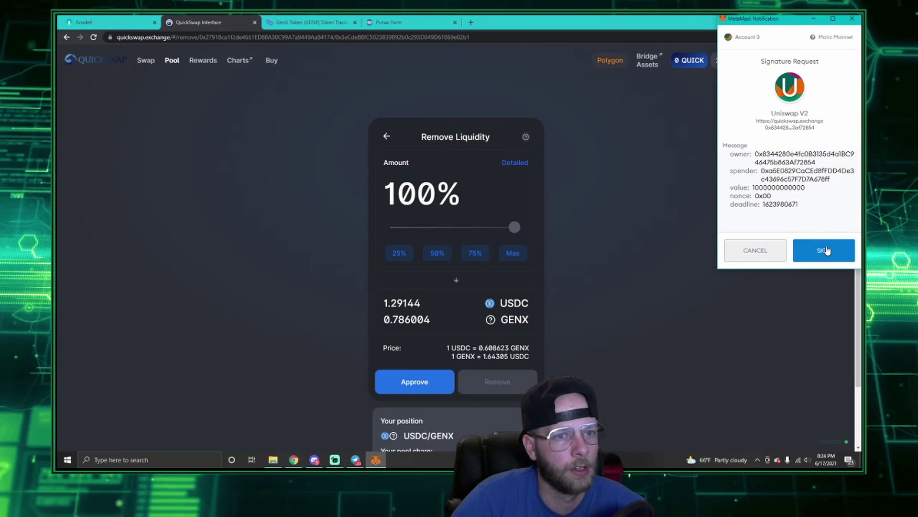
pyautogui.click(828, 249)
# Step: Remove all the USDC/GENX liquidity, confirm it in the wallet, and review the remaining position
pyautogui.click(526, 382)
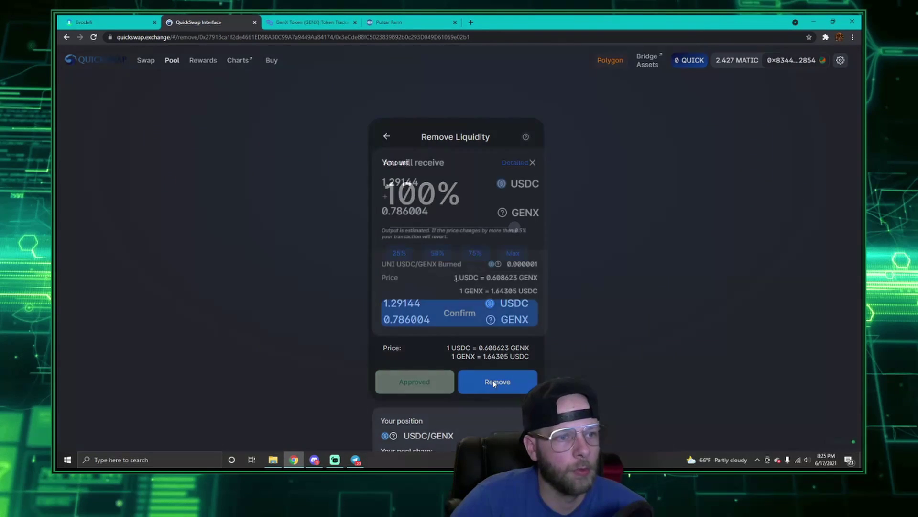
pyautogui.click(504, 315)
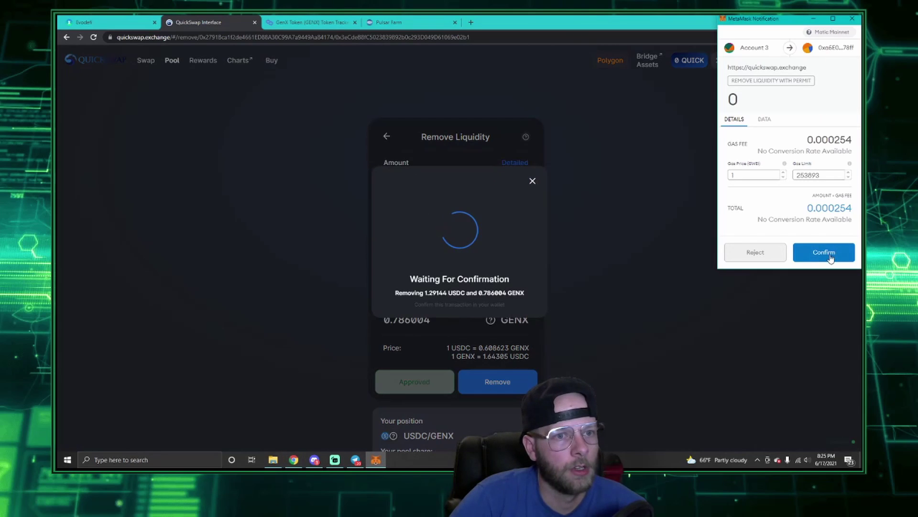
pyautogui.click(831, 257)
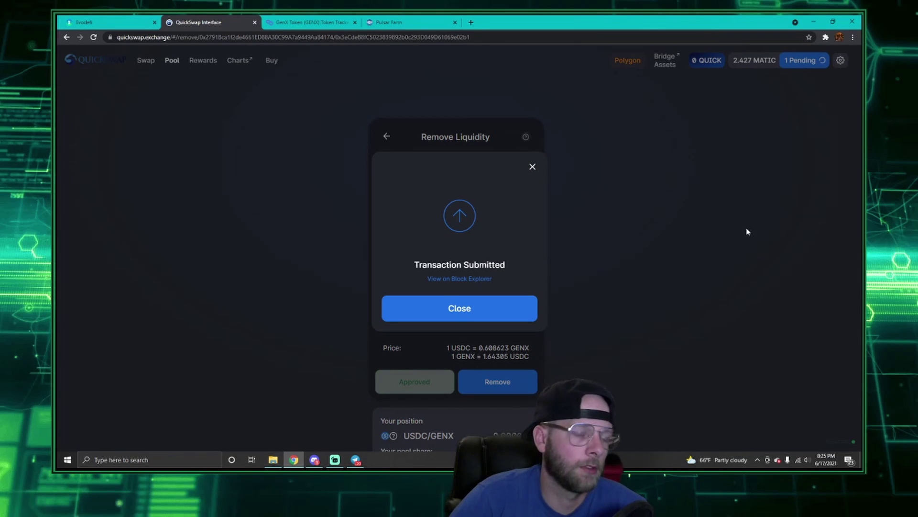
pyautogui.click(506, 312)
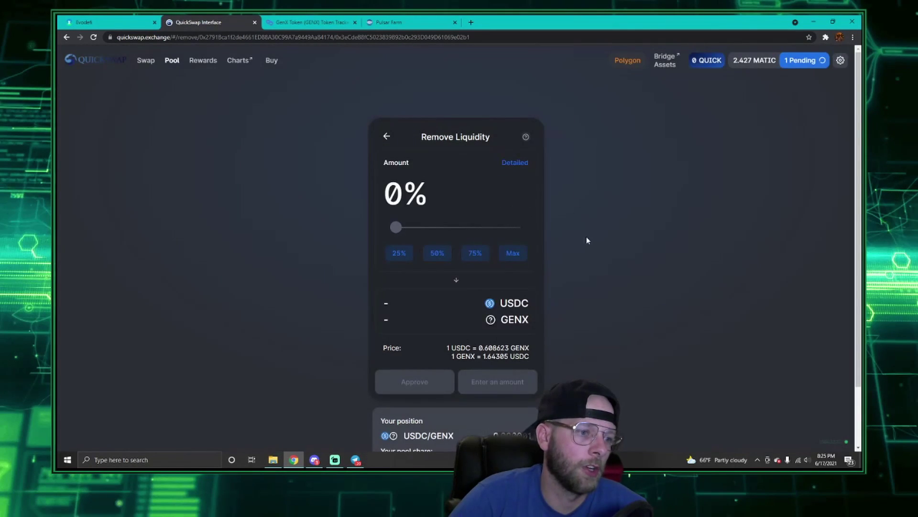
pyautogui.scroll(-2, 658, 227)
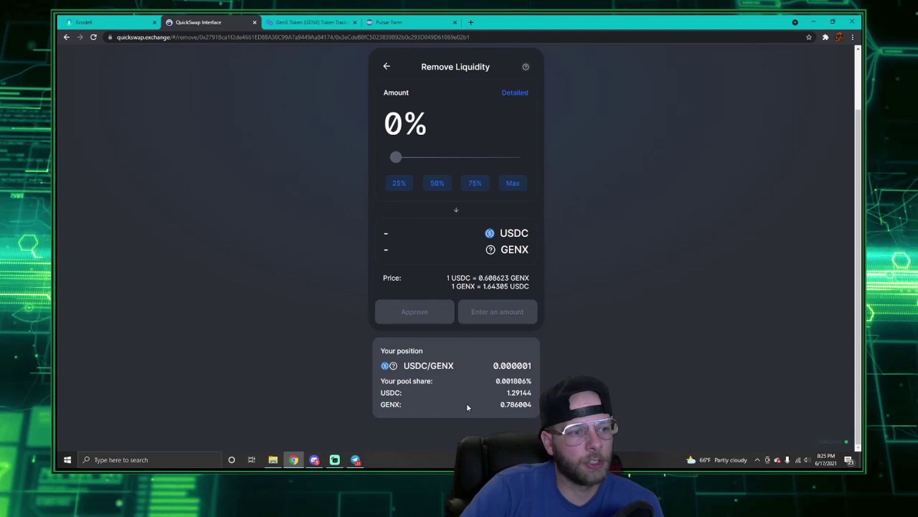
# Step: Open EVOdefi's Buy GenX link in a new tab and accept the imported-token warning
pyautogui.click(82, 19)
pyautogui.rightClick(122, 125)
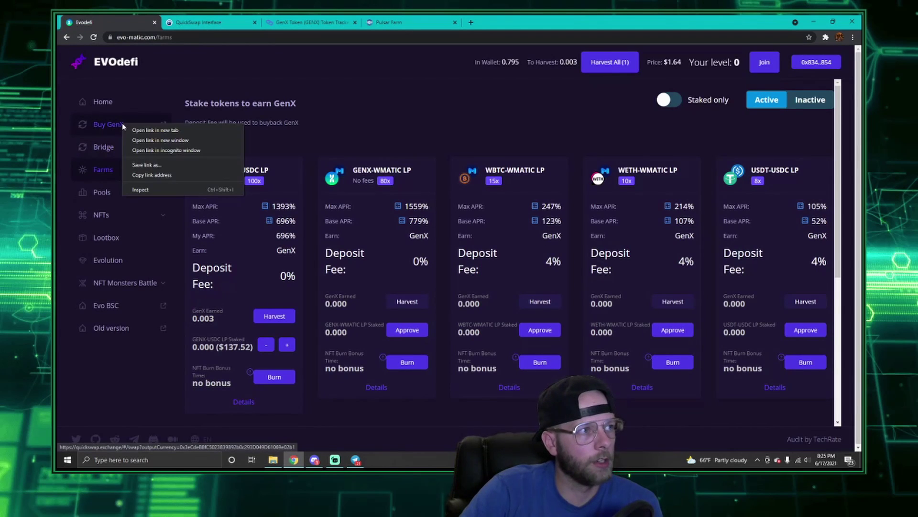
pyautogui.click(155, 129)
pyautogui.click(417, 22)
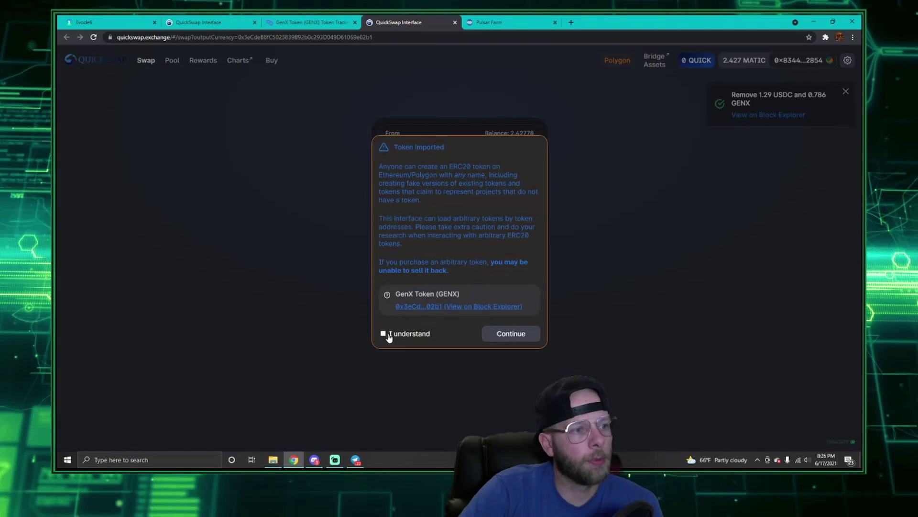
pyautogui.click(383, 333)
pyautogui.click(508, 333)
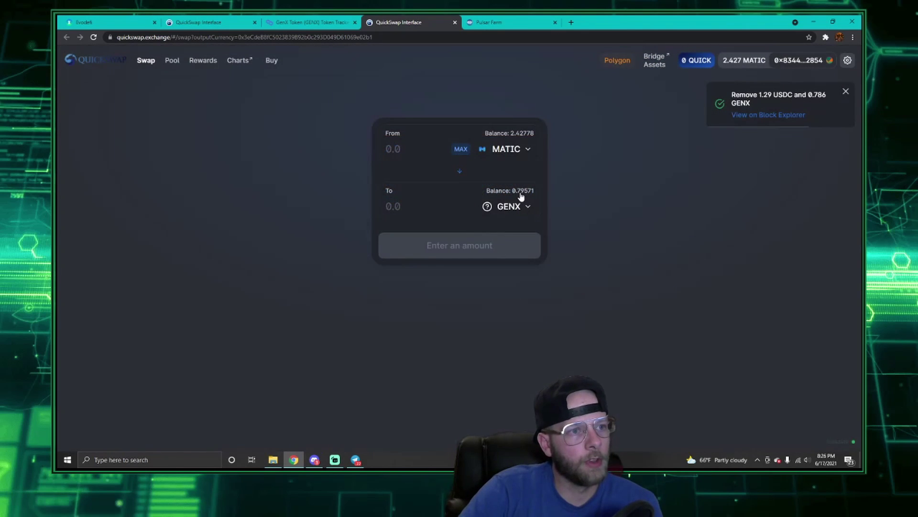
# Step: Set the swap to sell the whole 0.79571 GENX for about 0.882224 MATIC
pyautogui.click(461, 173)
pyautogui.click(462, 149)
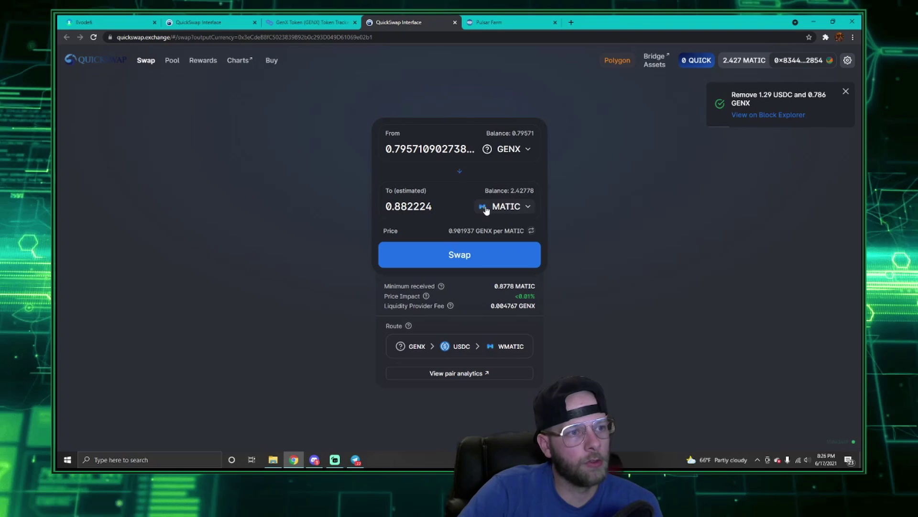
pyautogui.click(503, 208)
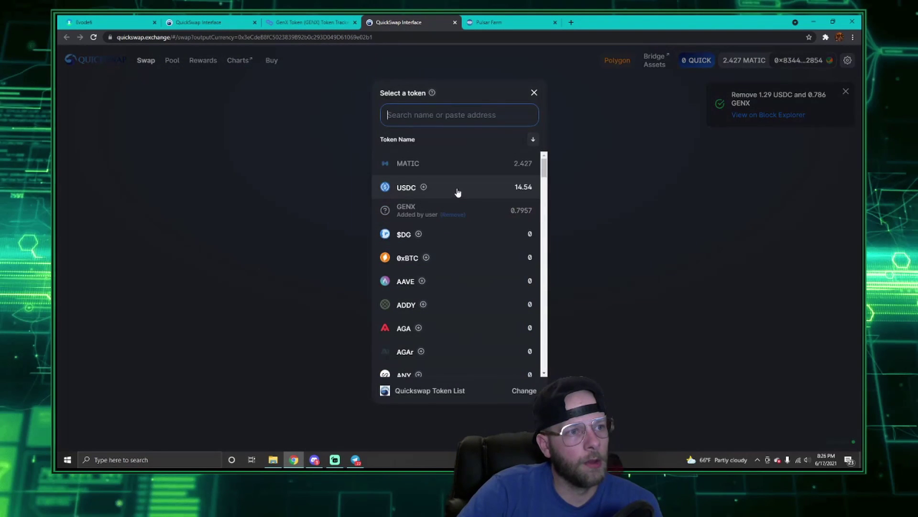
pyautogui.click(458, 194)
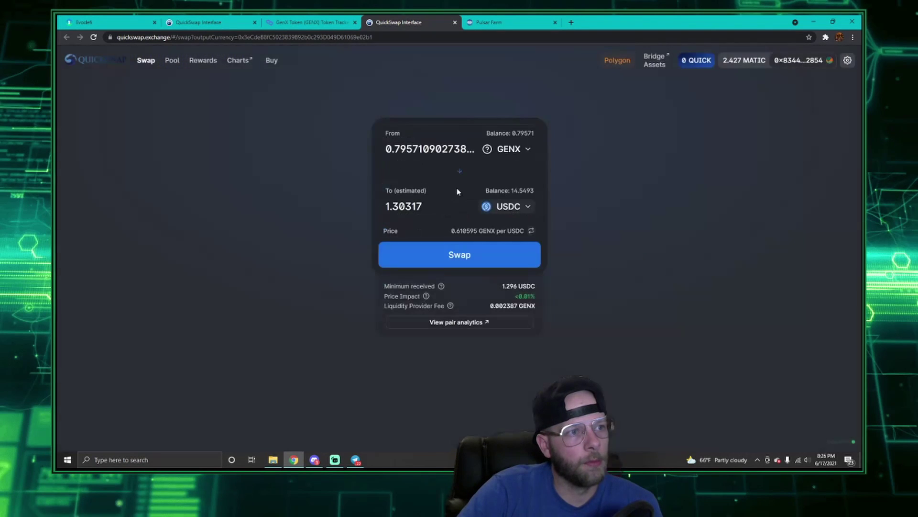
pyautogui.click(510, 211)
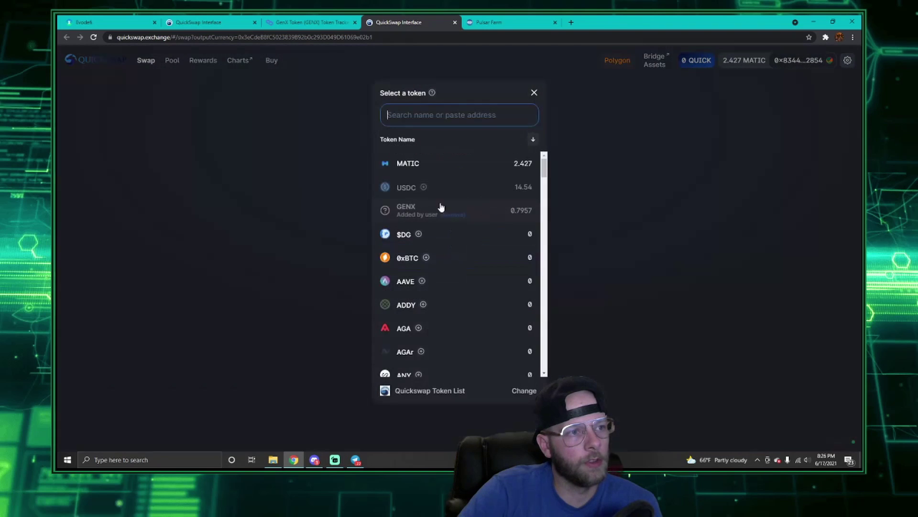
pyautogui.click(443, 167)
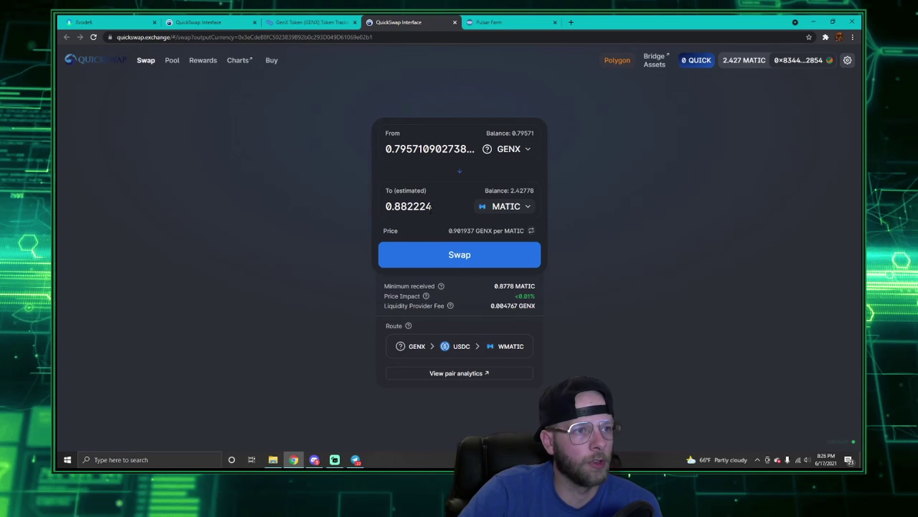
# Step: Swap 0.79571 GENX for about 0.882224 MATIC, approving the transaction in the wallet
pyautogui.click(440, 259)
pyautogui.click(438, 317)
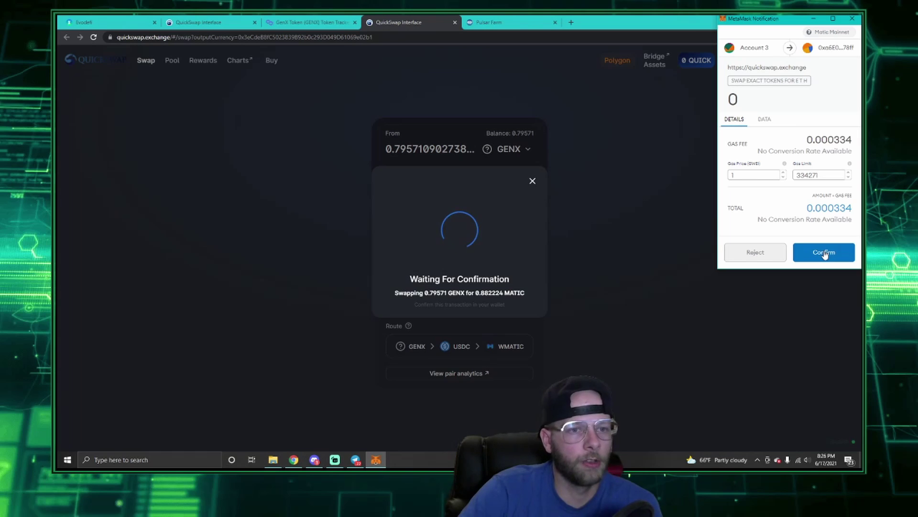
pyautogui.click(824, 253)
pyautogui.click(502, 308)
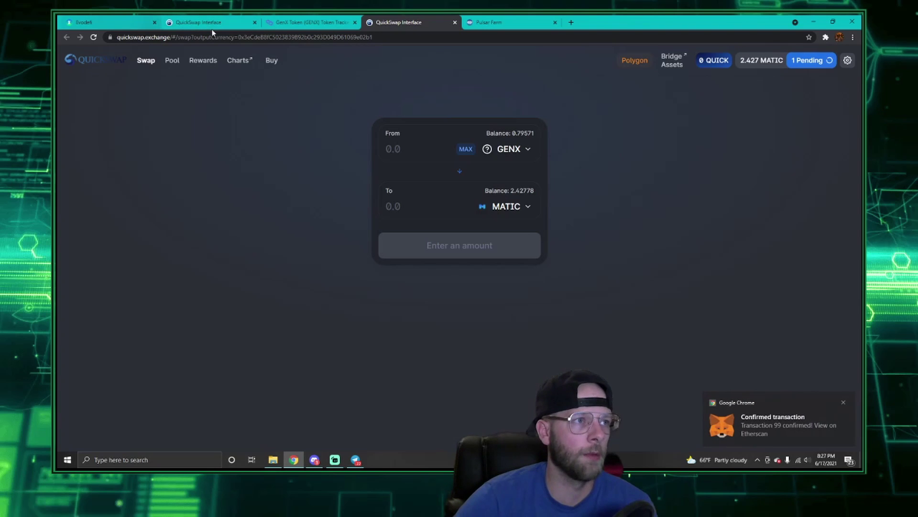
# Step: View the Pulsar Farm home page, then glance back at the QuickSwap swap page
pyautogui.click(474, 24)
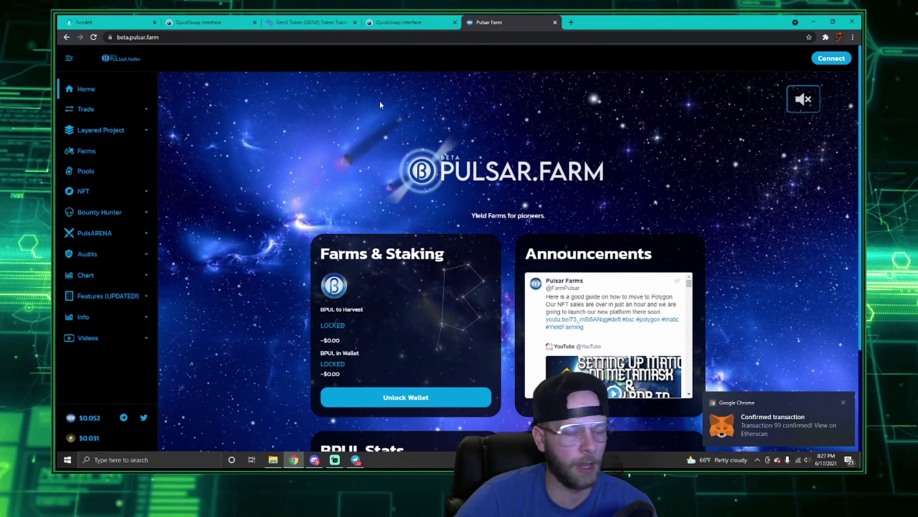
pyautogui.click(386, 21)
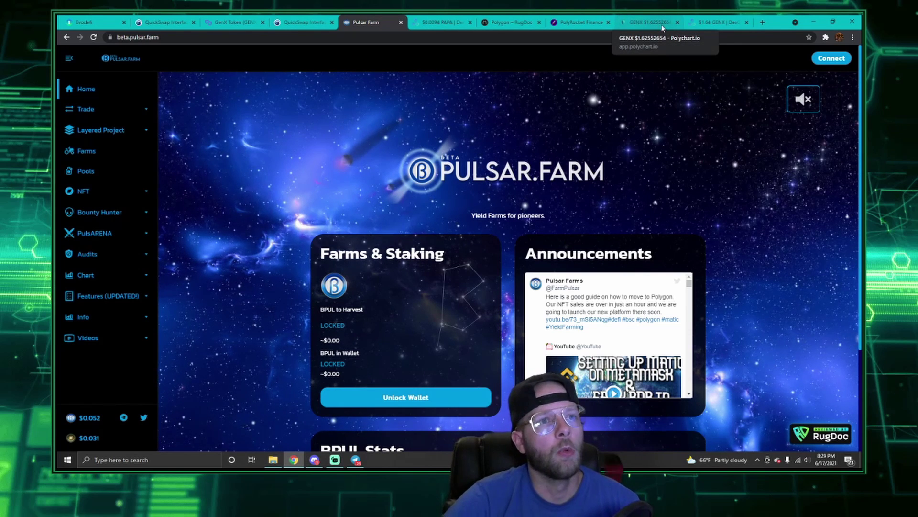
# Step: Compare the GENX pages on Polychart and dex.guru, then select the pair address in Polychart's URL
pyautogui.click(649, 23)
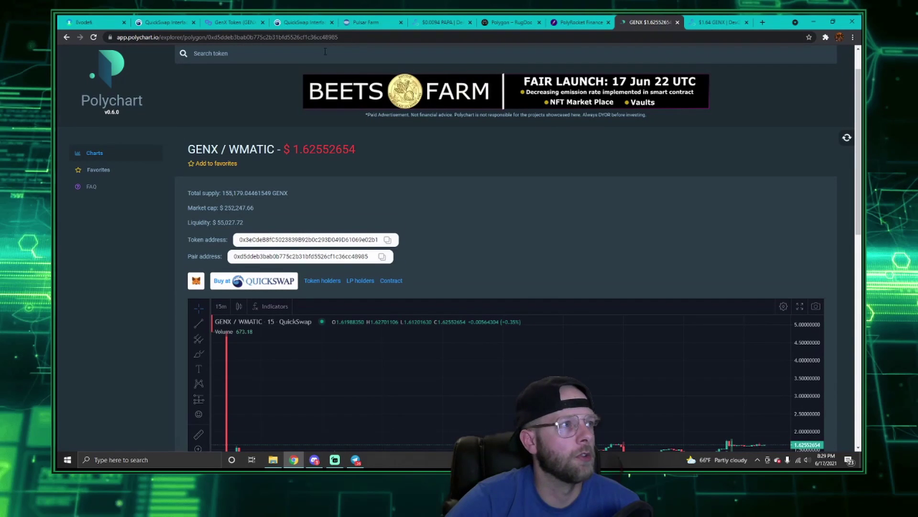
pyautogui.click(708, 20)
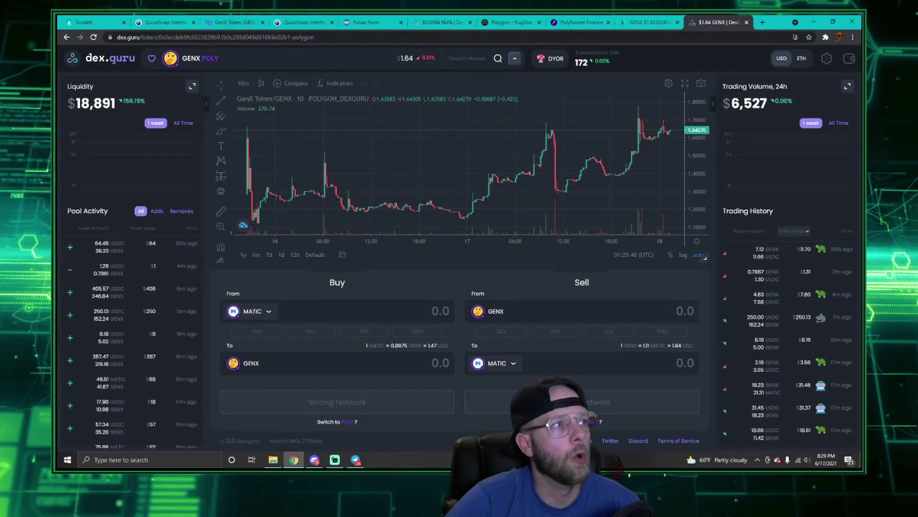
pyautogui.click(649, 22)
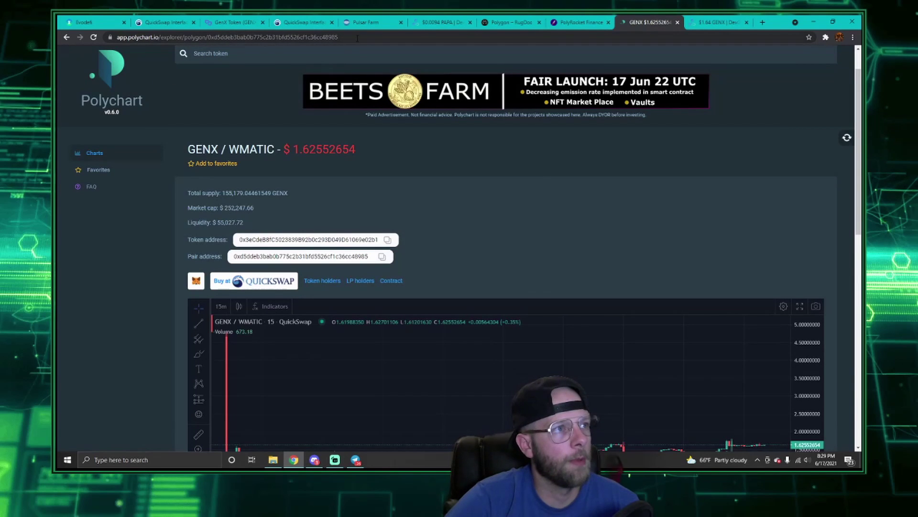
pyautogui.moveTo(358, 38); pyautogui.dragTo(208, 37)
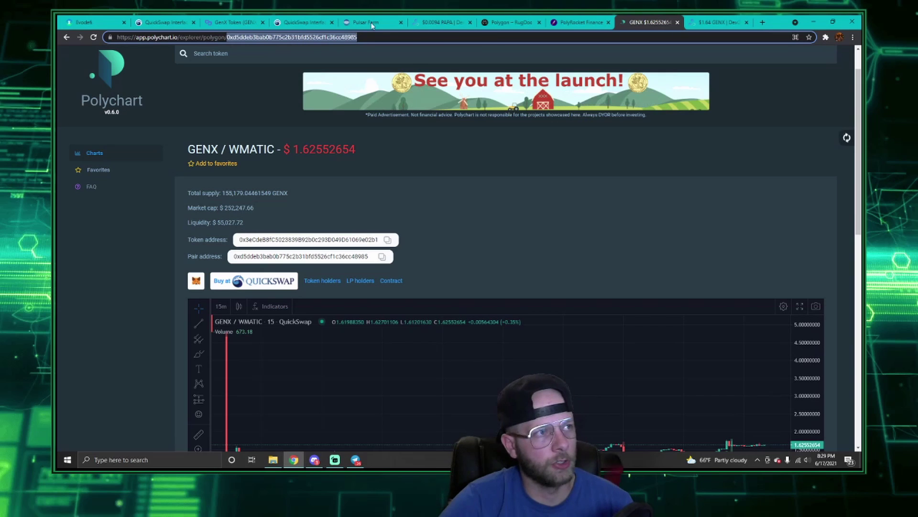
# Step: Reload Polychart's chart using GENX's contract address from polygonscan, then view dex.guru's GENX page
pyautogui.click(236, 23)
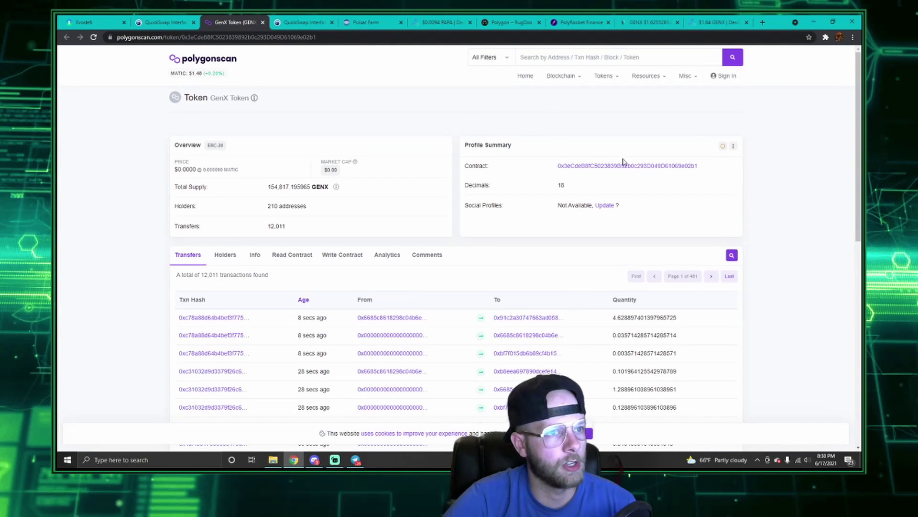
pyautogui.click(704, 165)
pyautogui.click(645, 27)
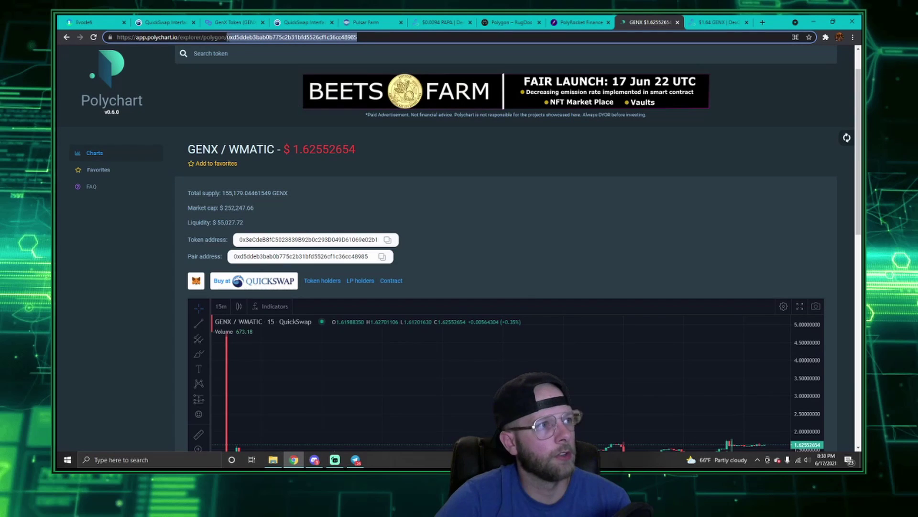
pyautogui.hotkey('ctrl', 'v')
pyautogui.press('Return')
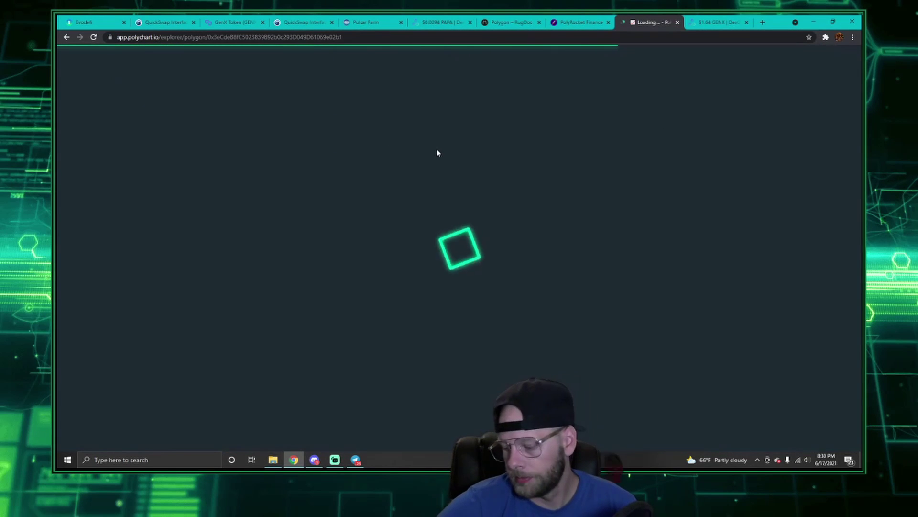
pyautogui.scroll(-3, 526, 125)
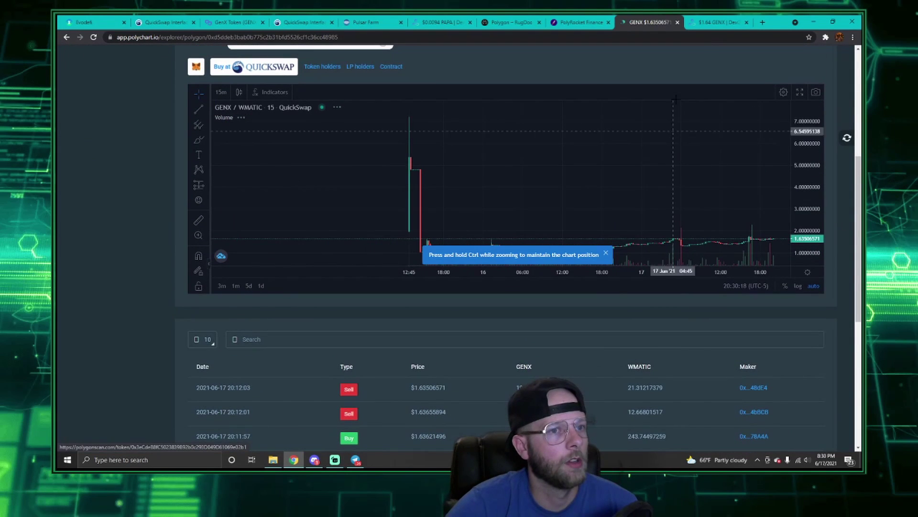
pyautogui.click(709, 20)
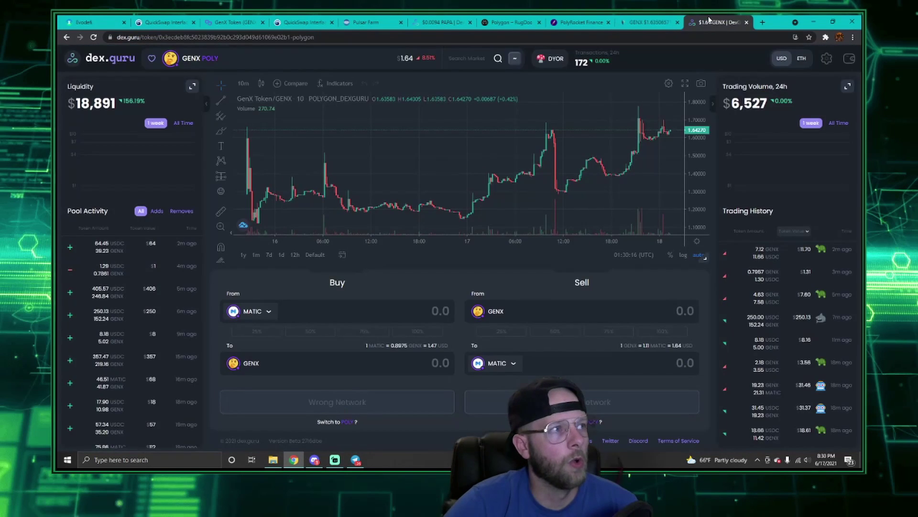
pyautogui.click(157, 37)
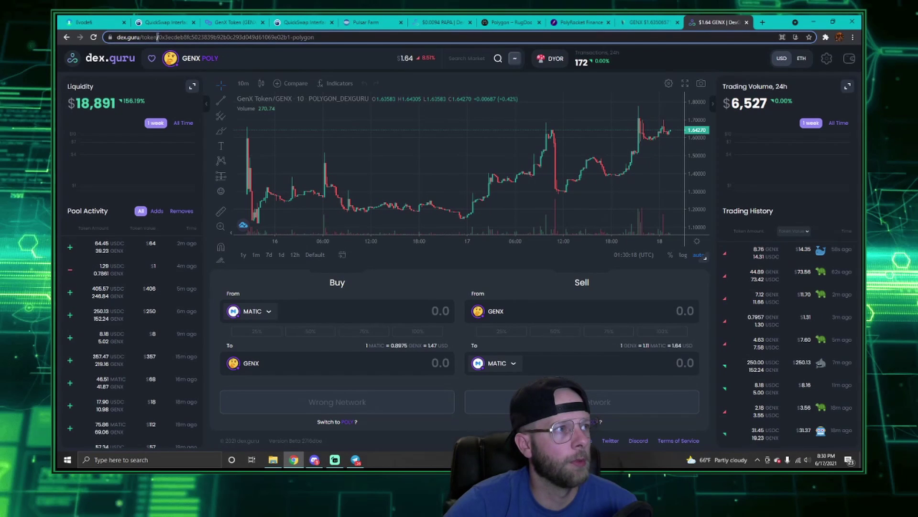
pyautogui.doubleClick(189, 37)
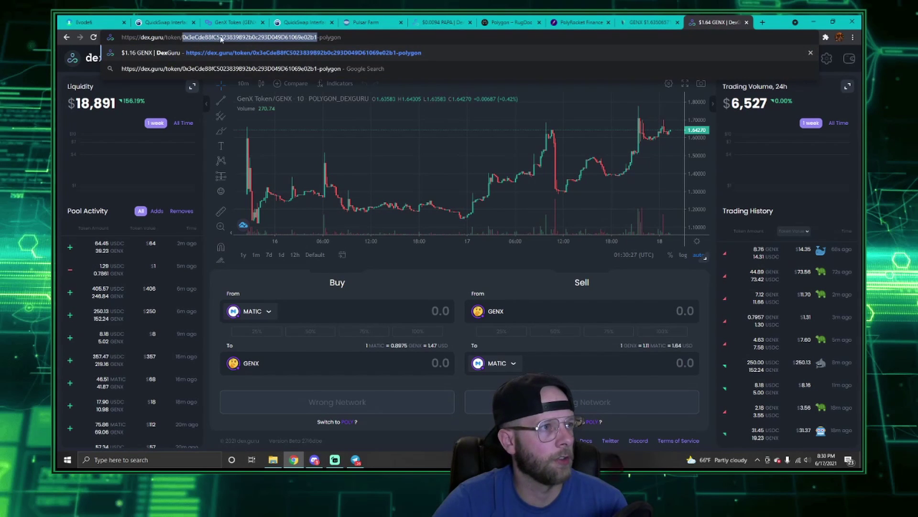
pyautogui.click(318, 37)
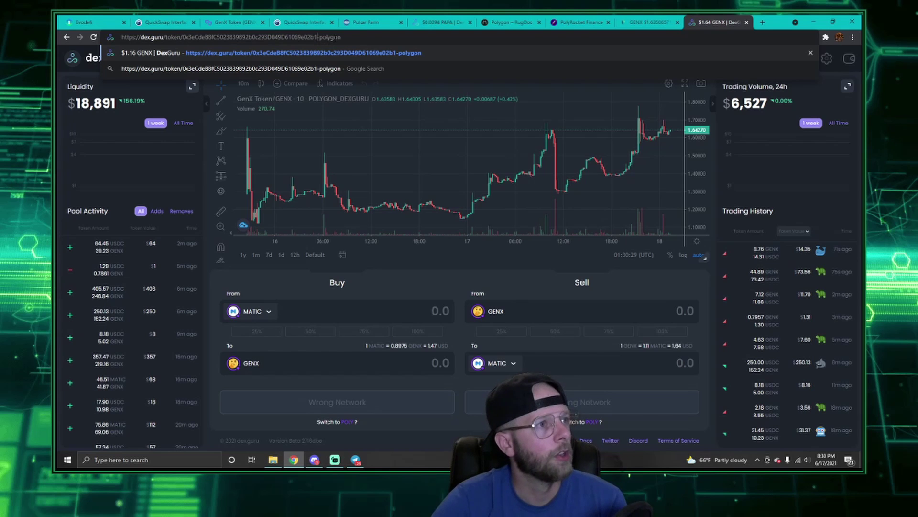
pyautogui.press('Return')
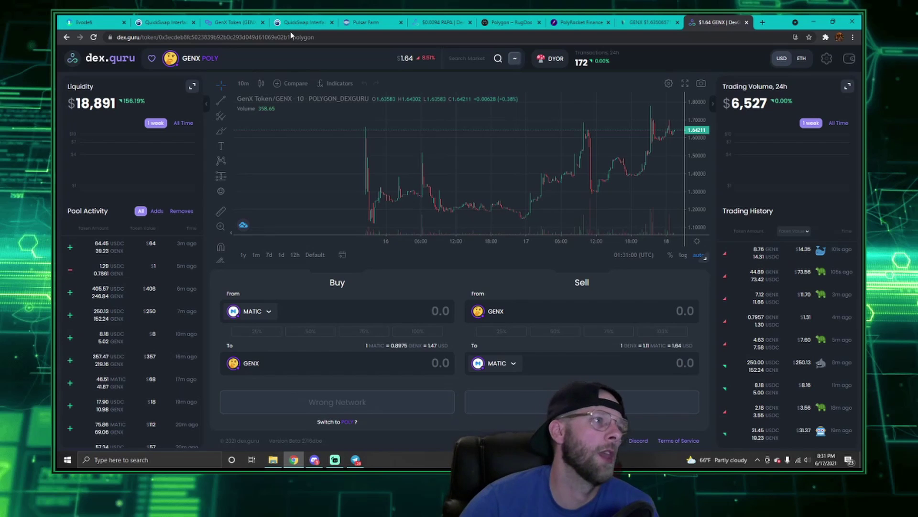
# Step: Switch back to the Pulsar.farm beta home page with Farms & Staking and BPUL Stats
pyautogui.click(366, 22)
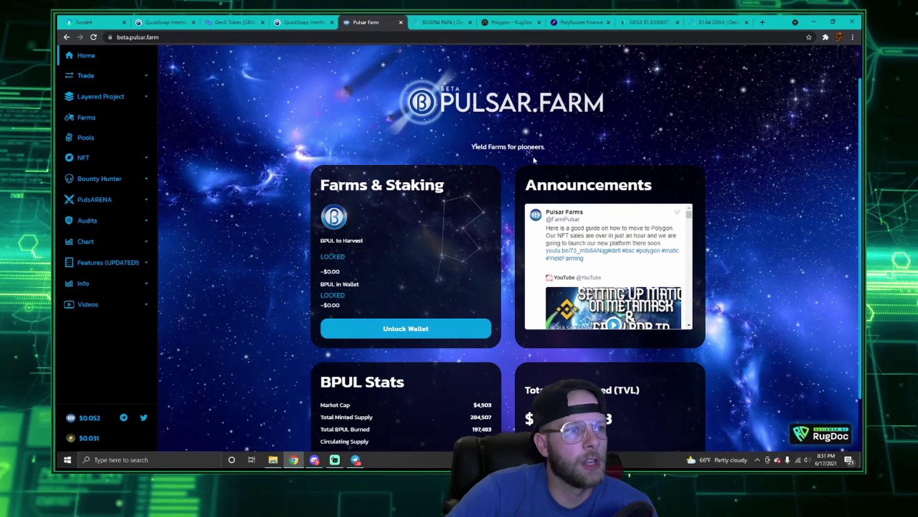